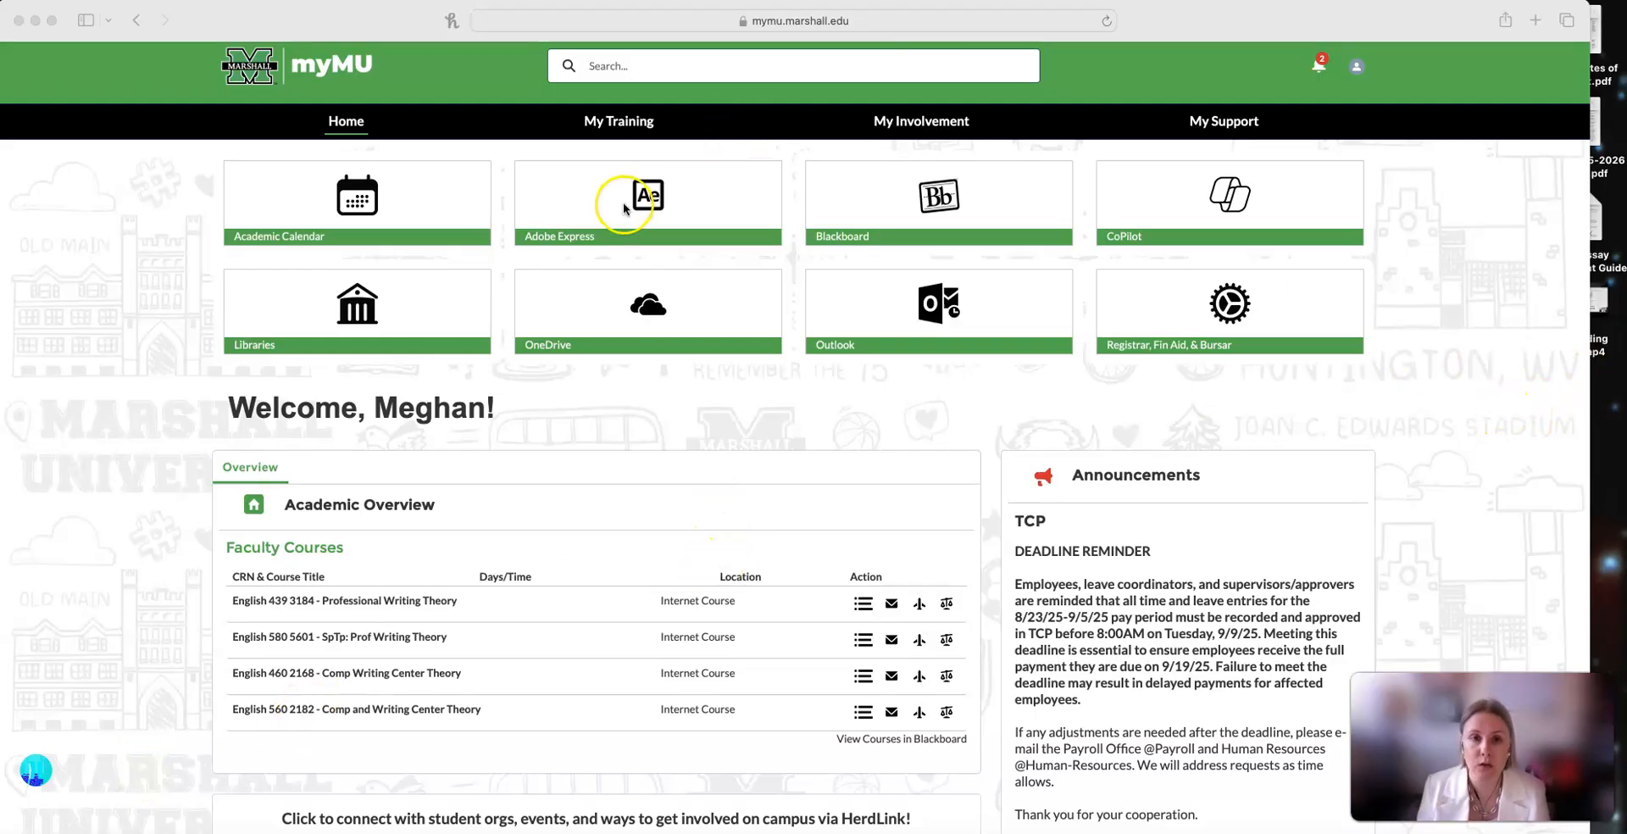
Step: Open Adobe Express from the myMU portal and look over the creation tools on its home page
click(651, 202)
click(651, 202)
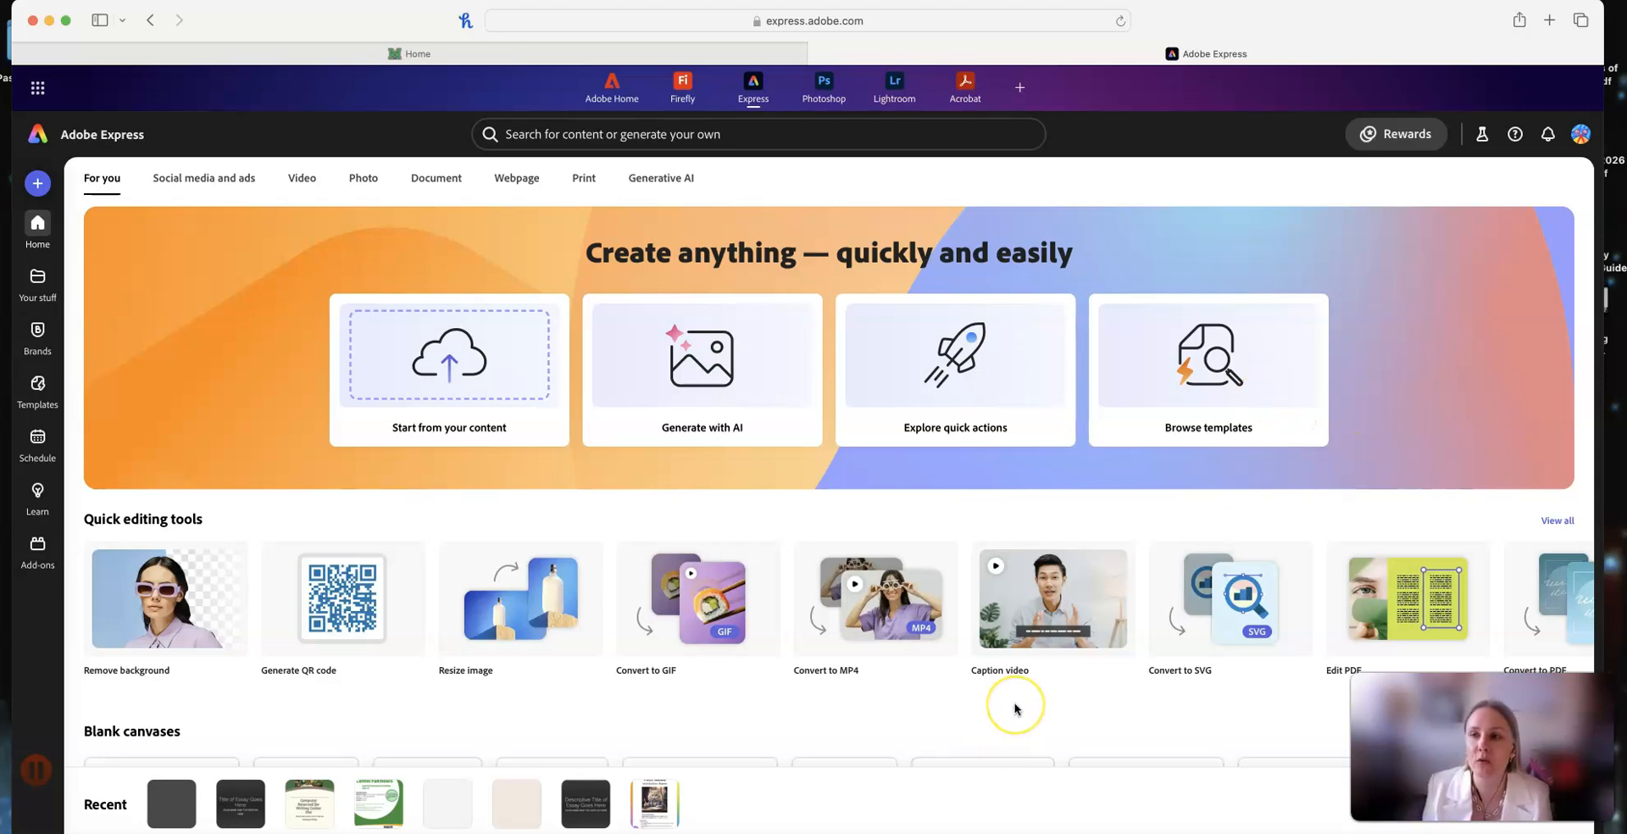
scroll(1016, 708, down, 4)
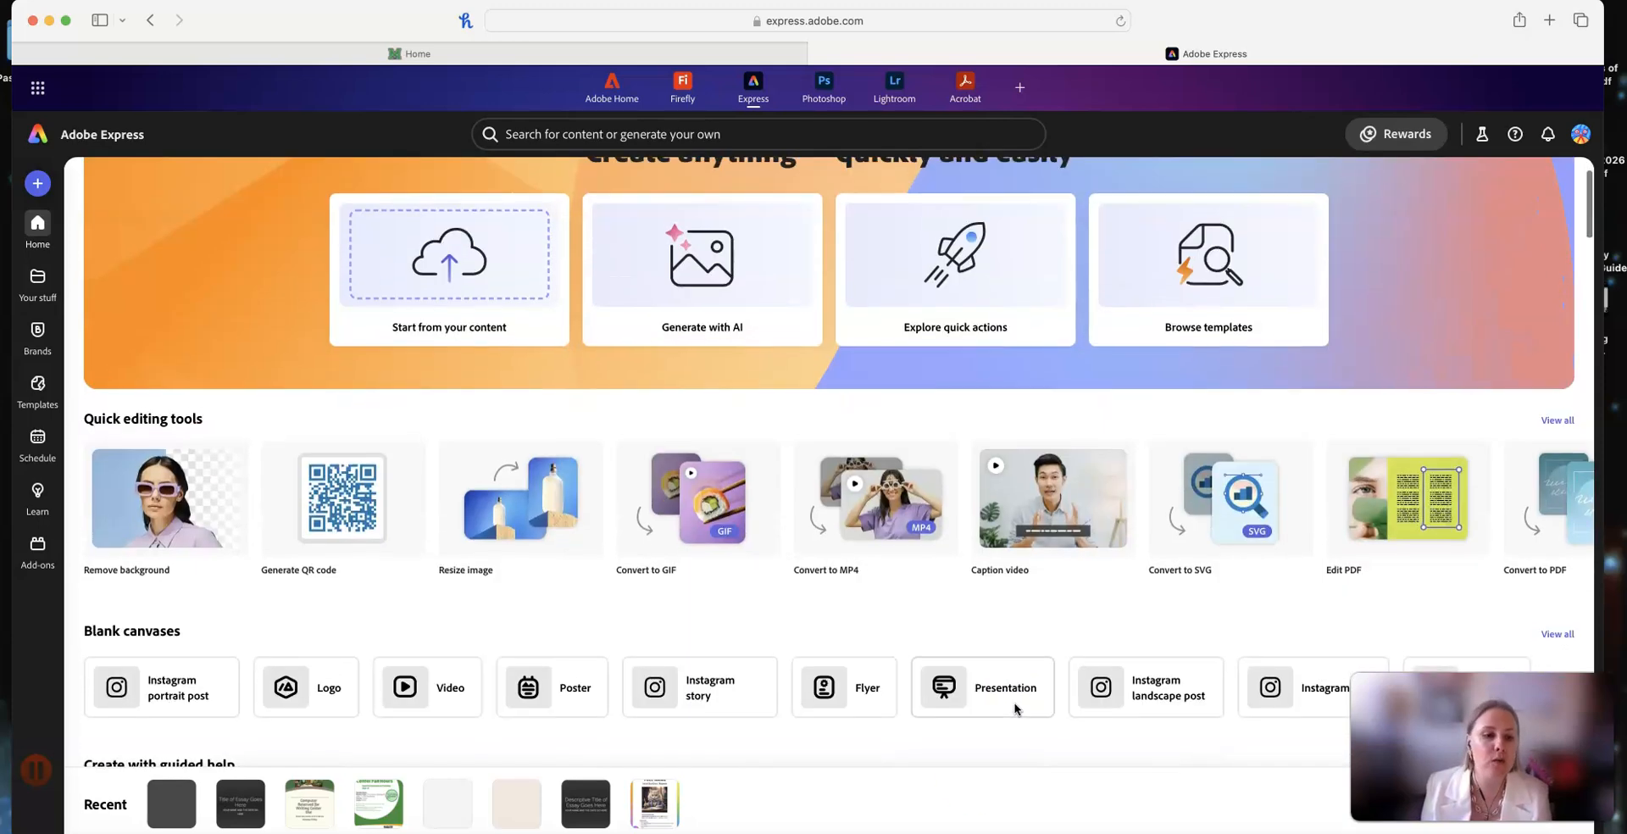
scroll(1016, 708, down, 5)
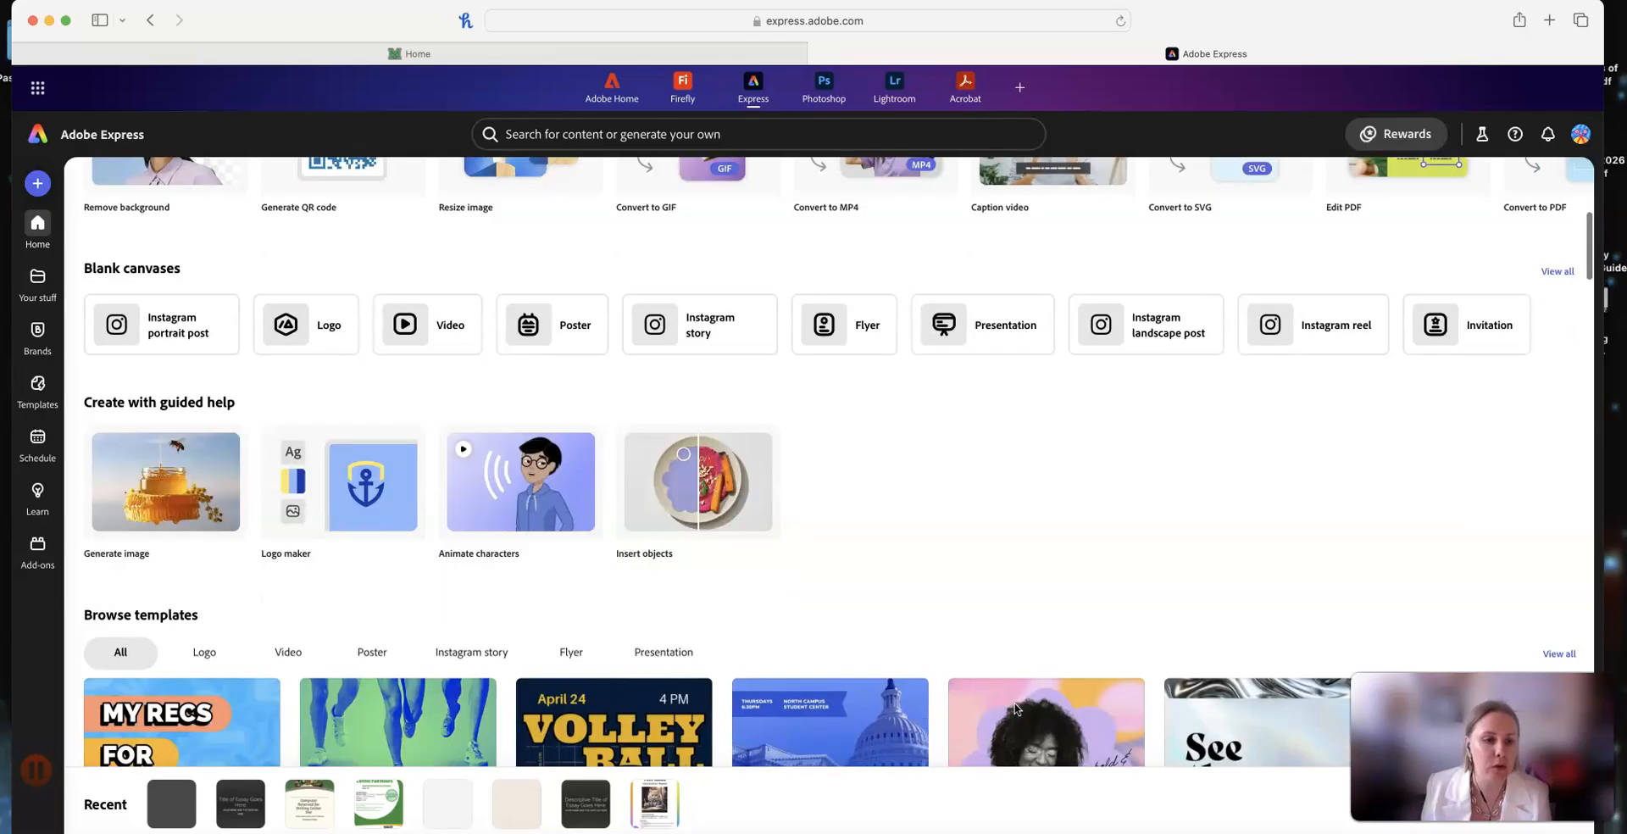
scroll(1016, 709, up, 9)
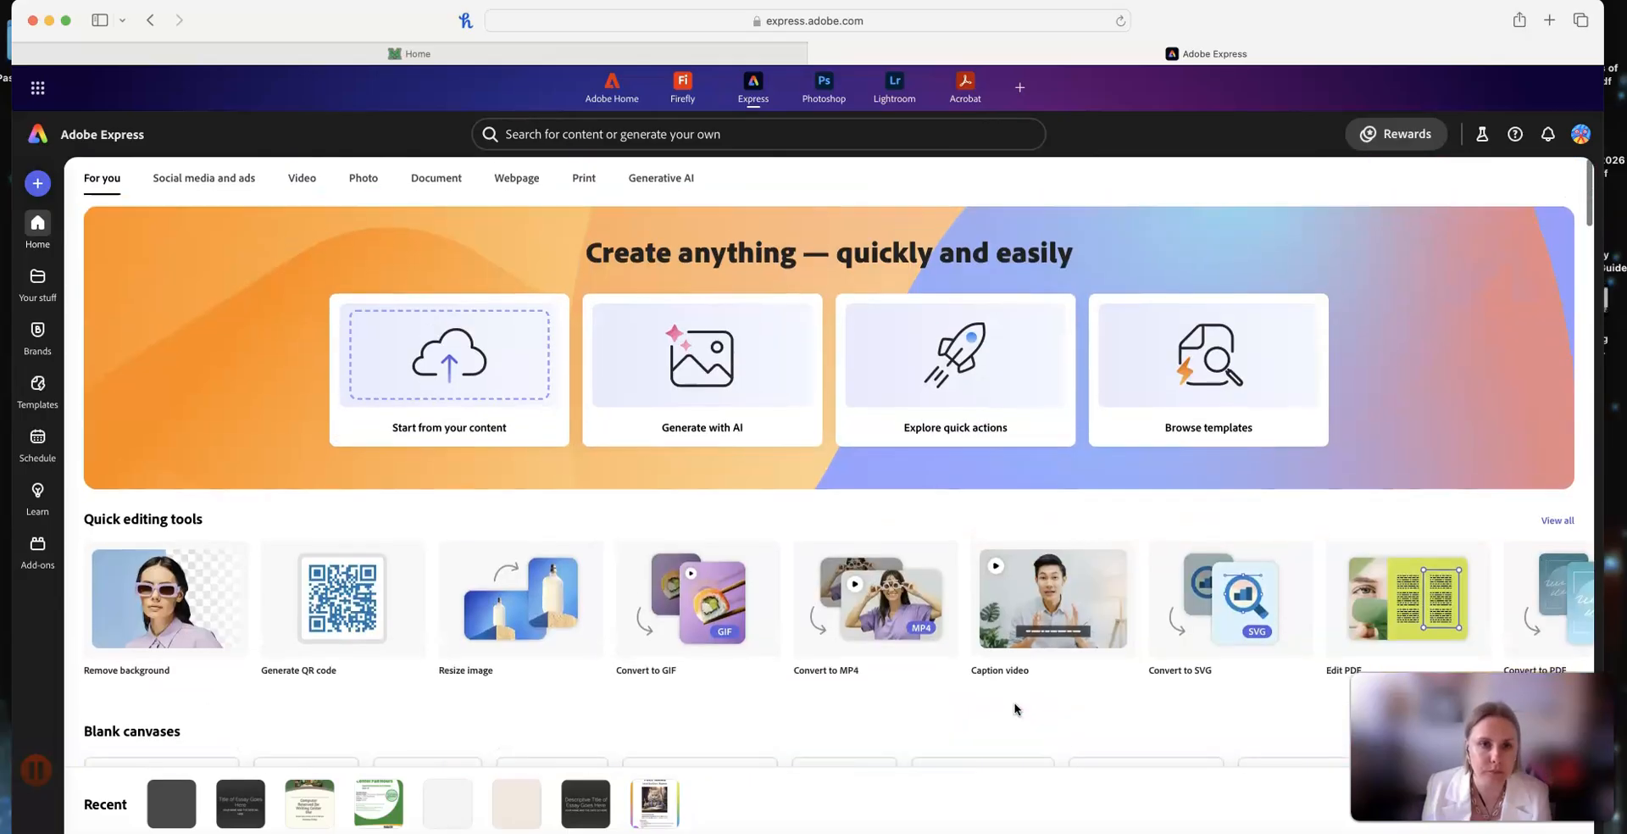
Step: Show the webpage project types and open the template selection for the general Webpage type
click(516, 181)
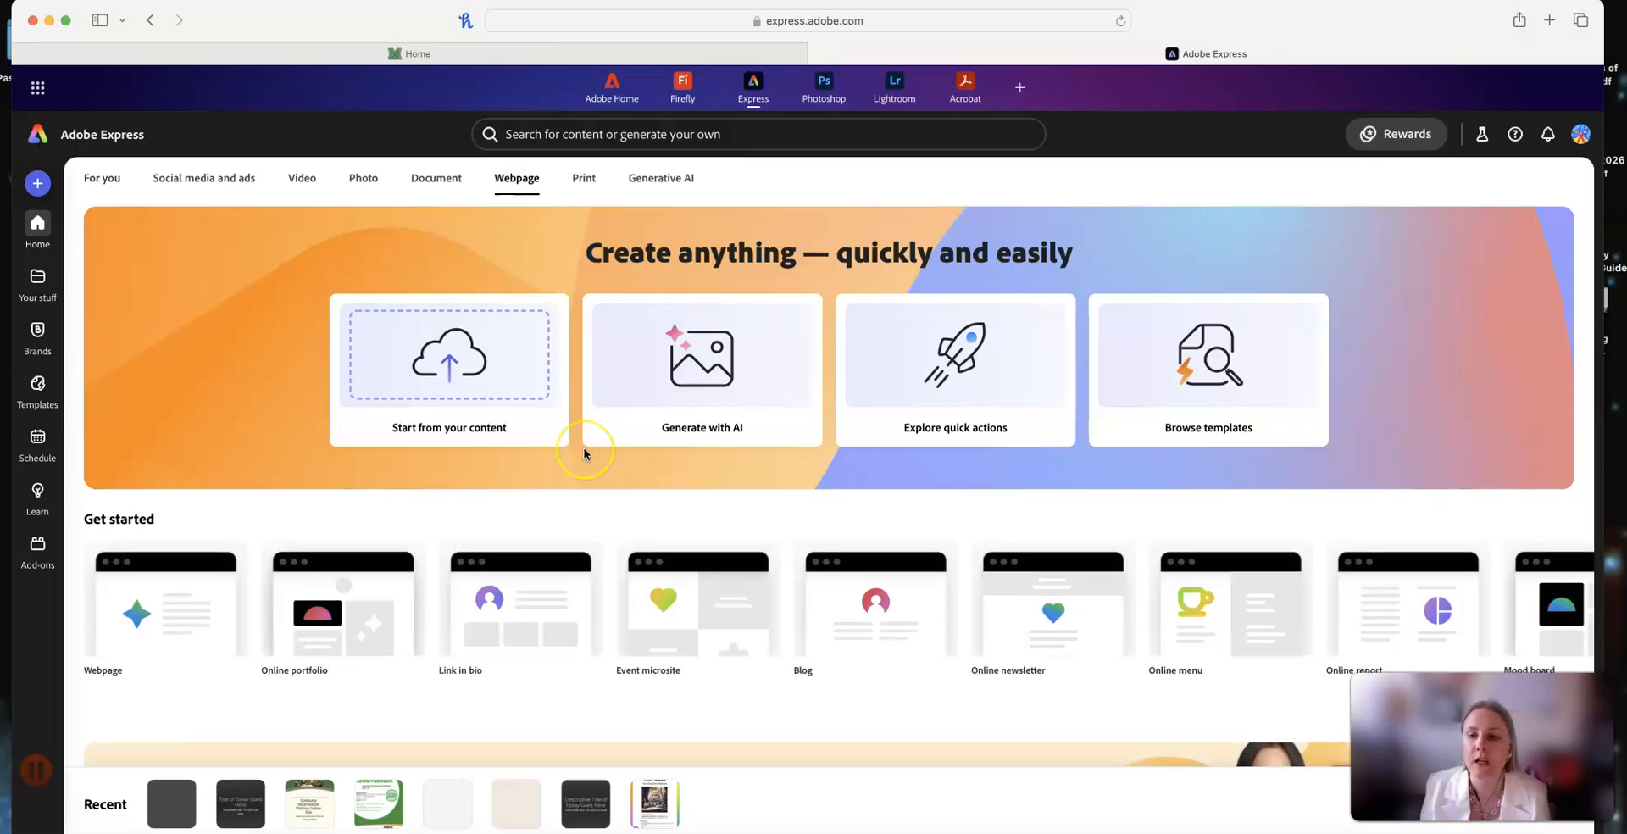
scroll(583, 454, down, 2)
mouse_move(318, 557)
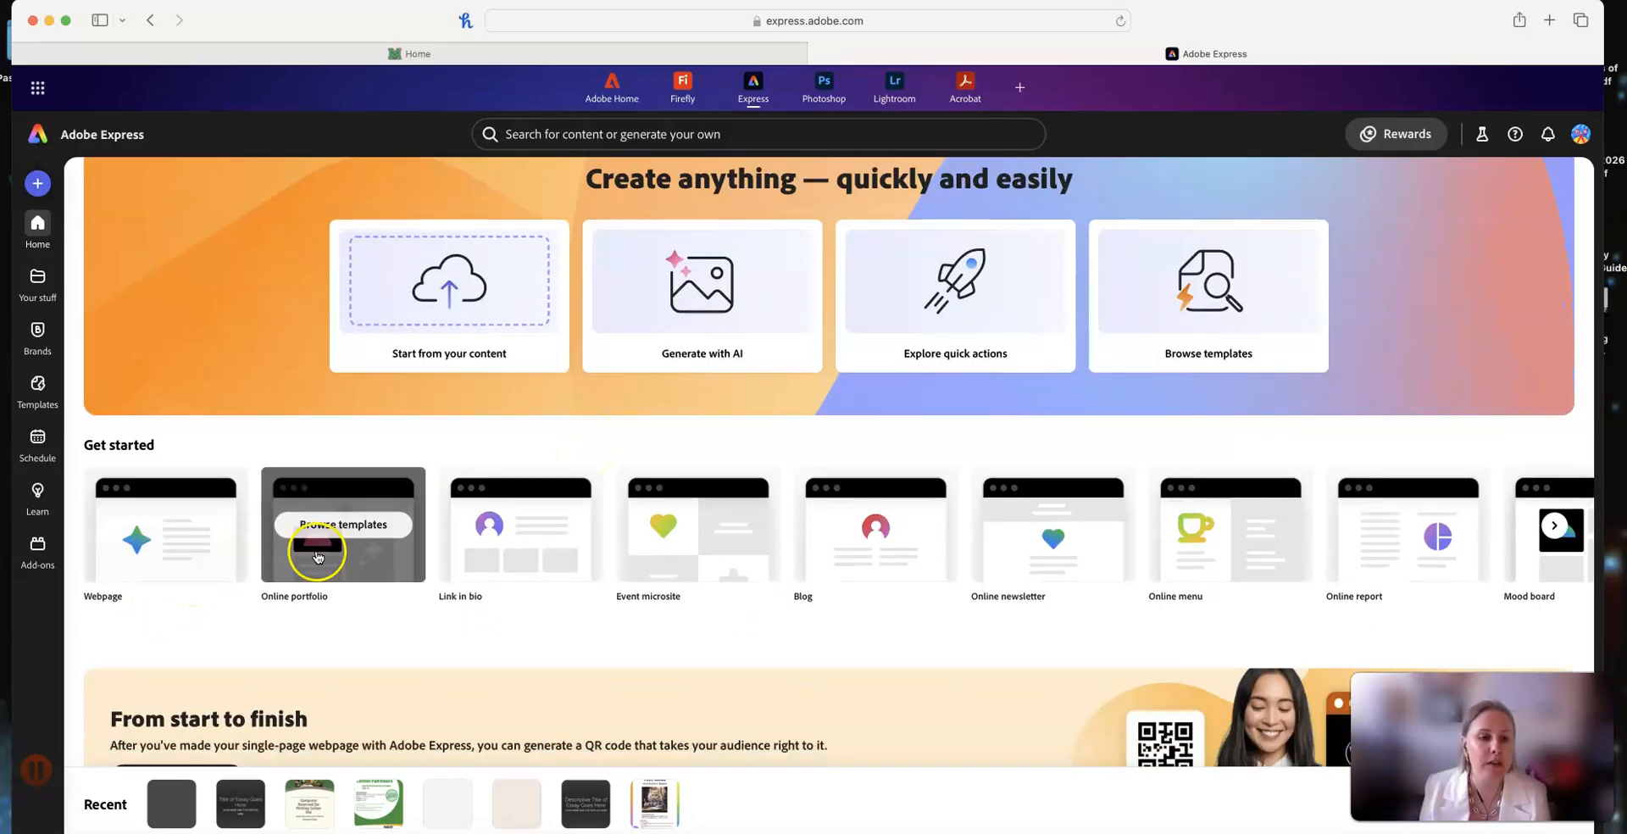
mouse_move(545, 539)
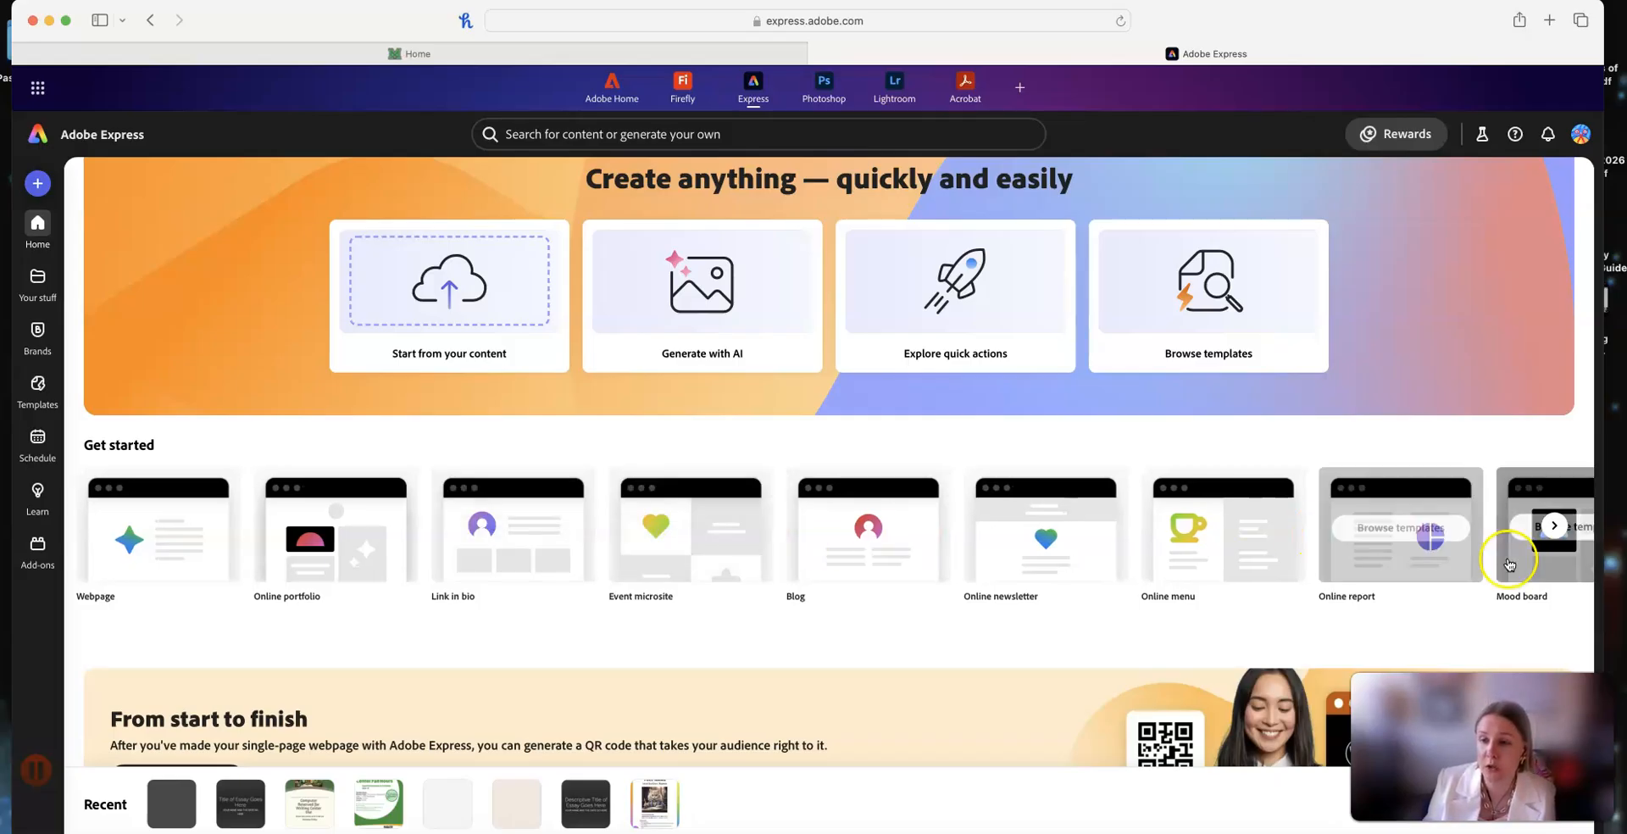
scroll(1066, 682, down, 1)
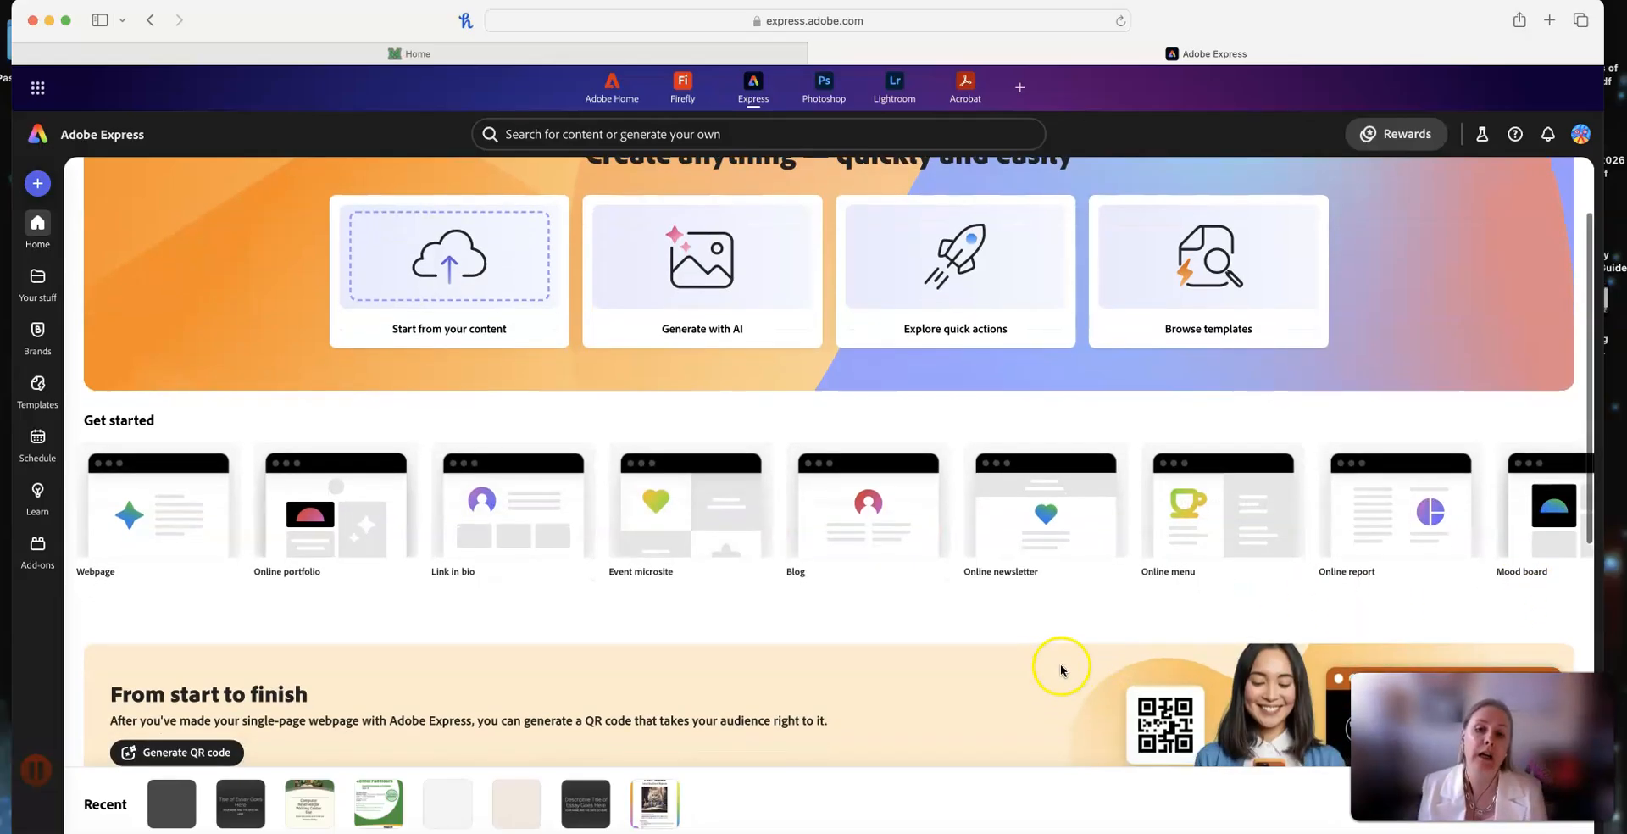
mouse_move(860, 519)
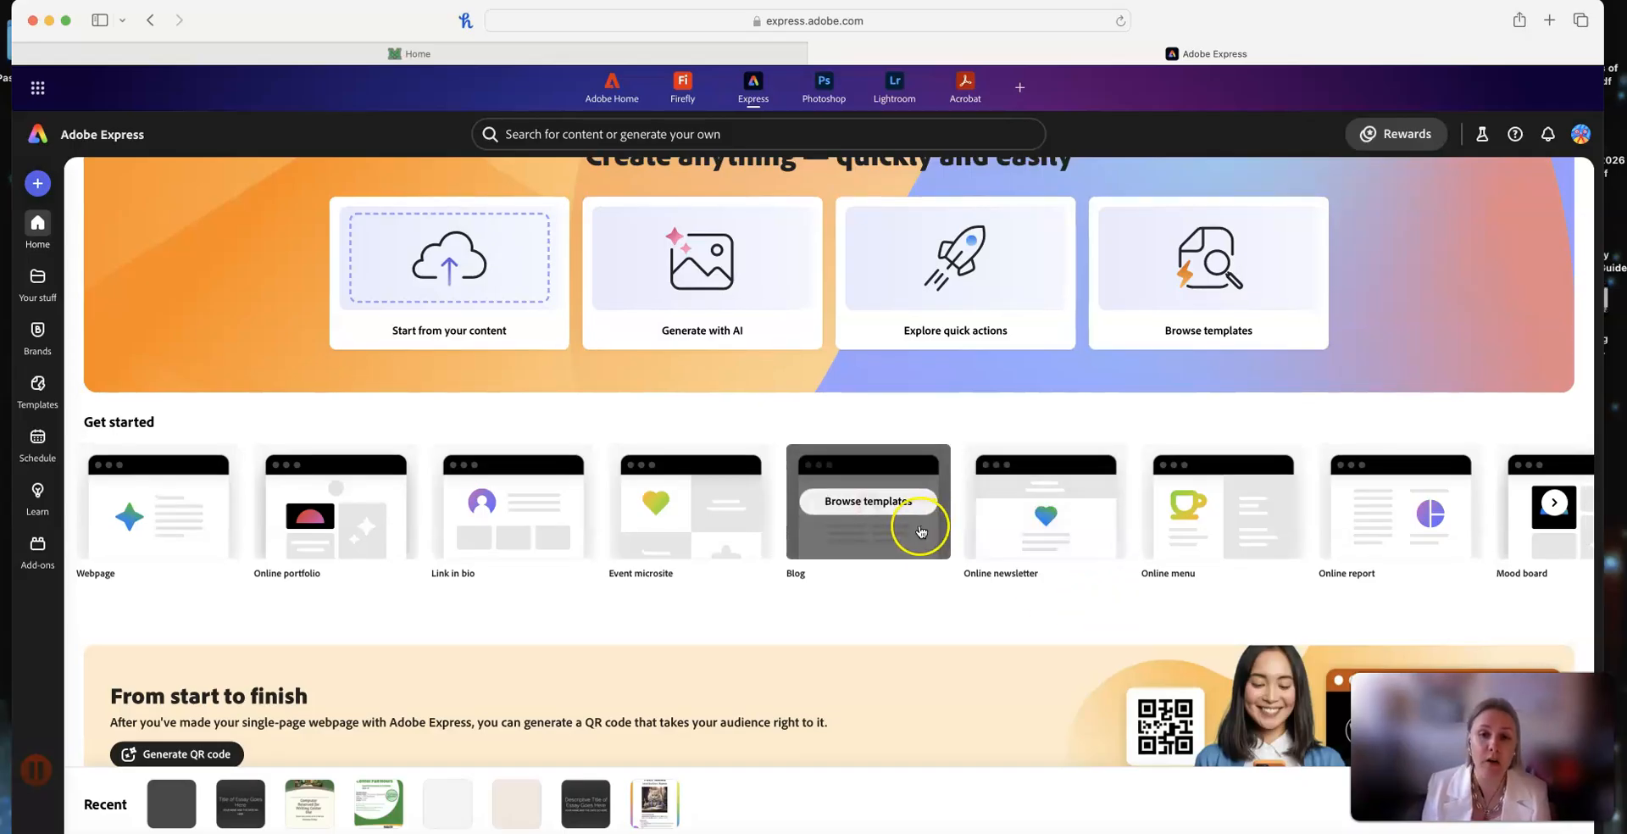
mouse_move(661, 562)
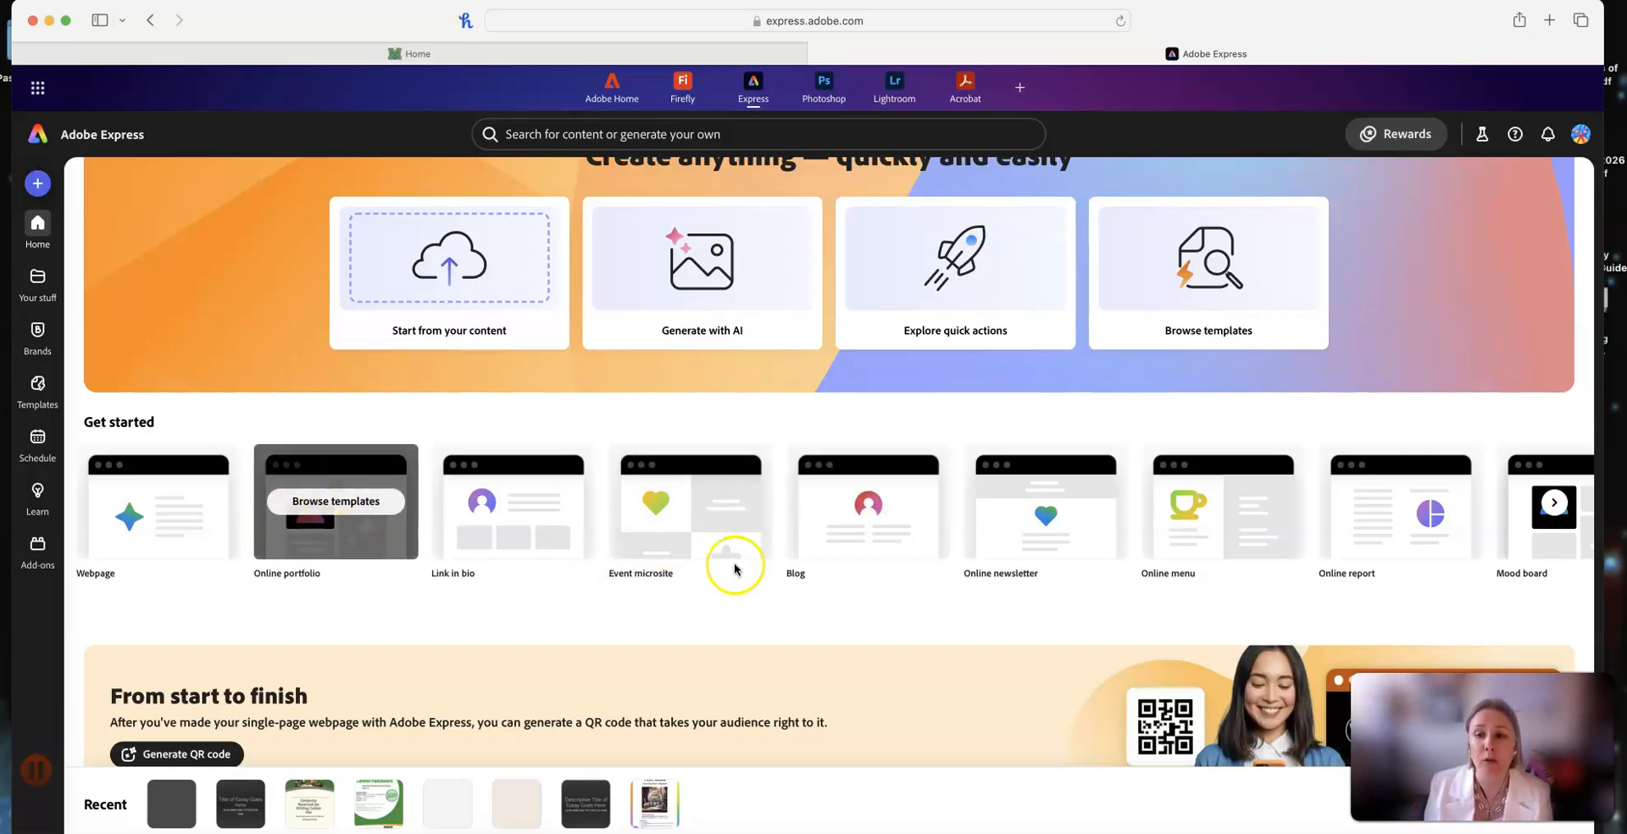
mouse_move(1010, 538)
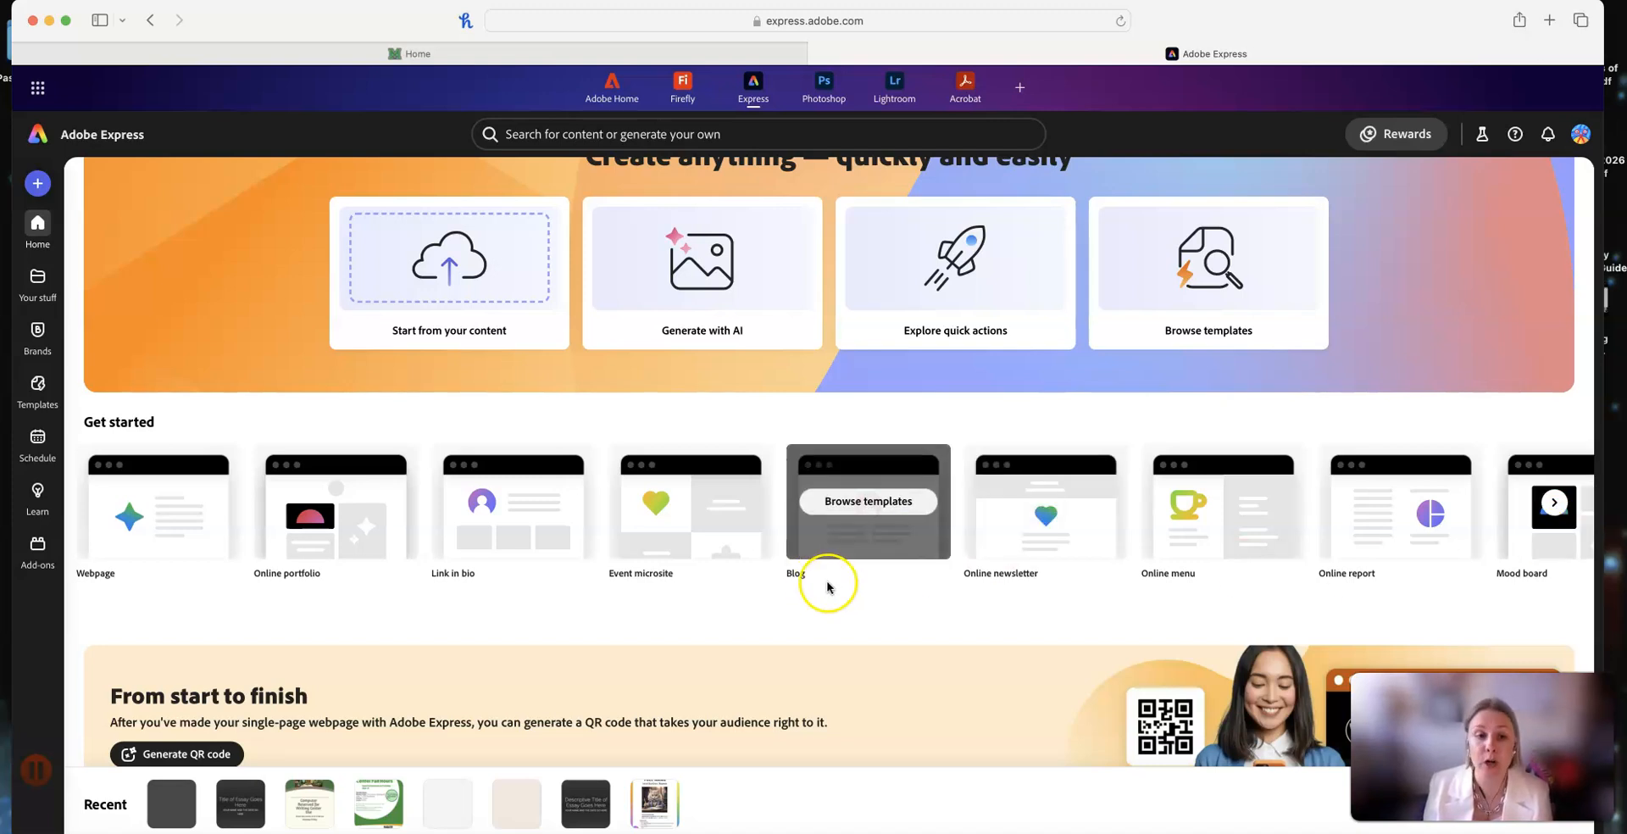
mouse_move(211, 533)
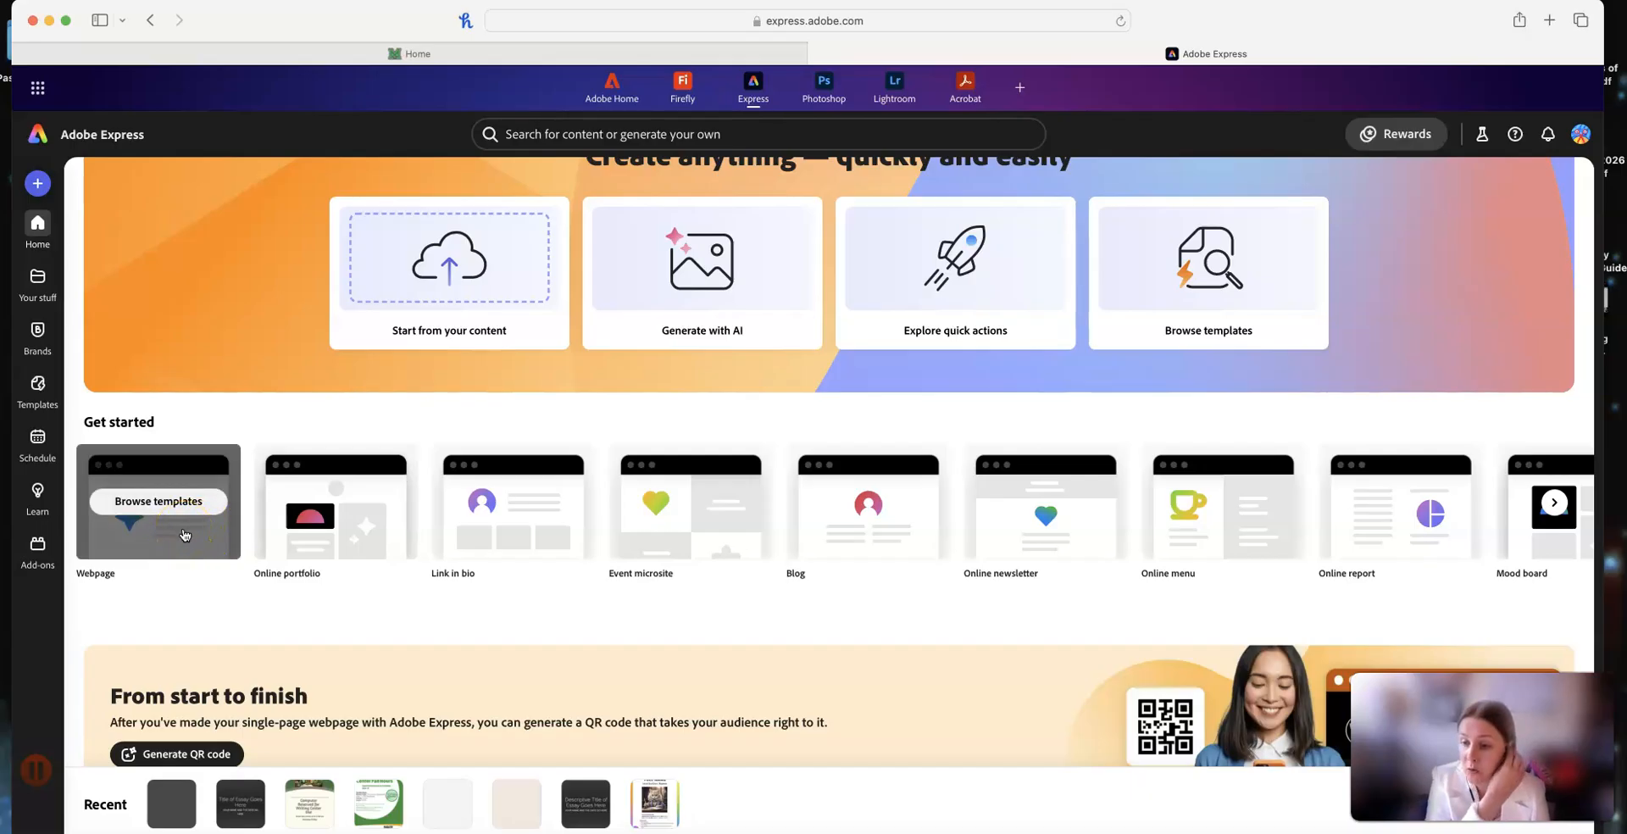
click(165, 542)
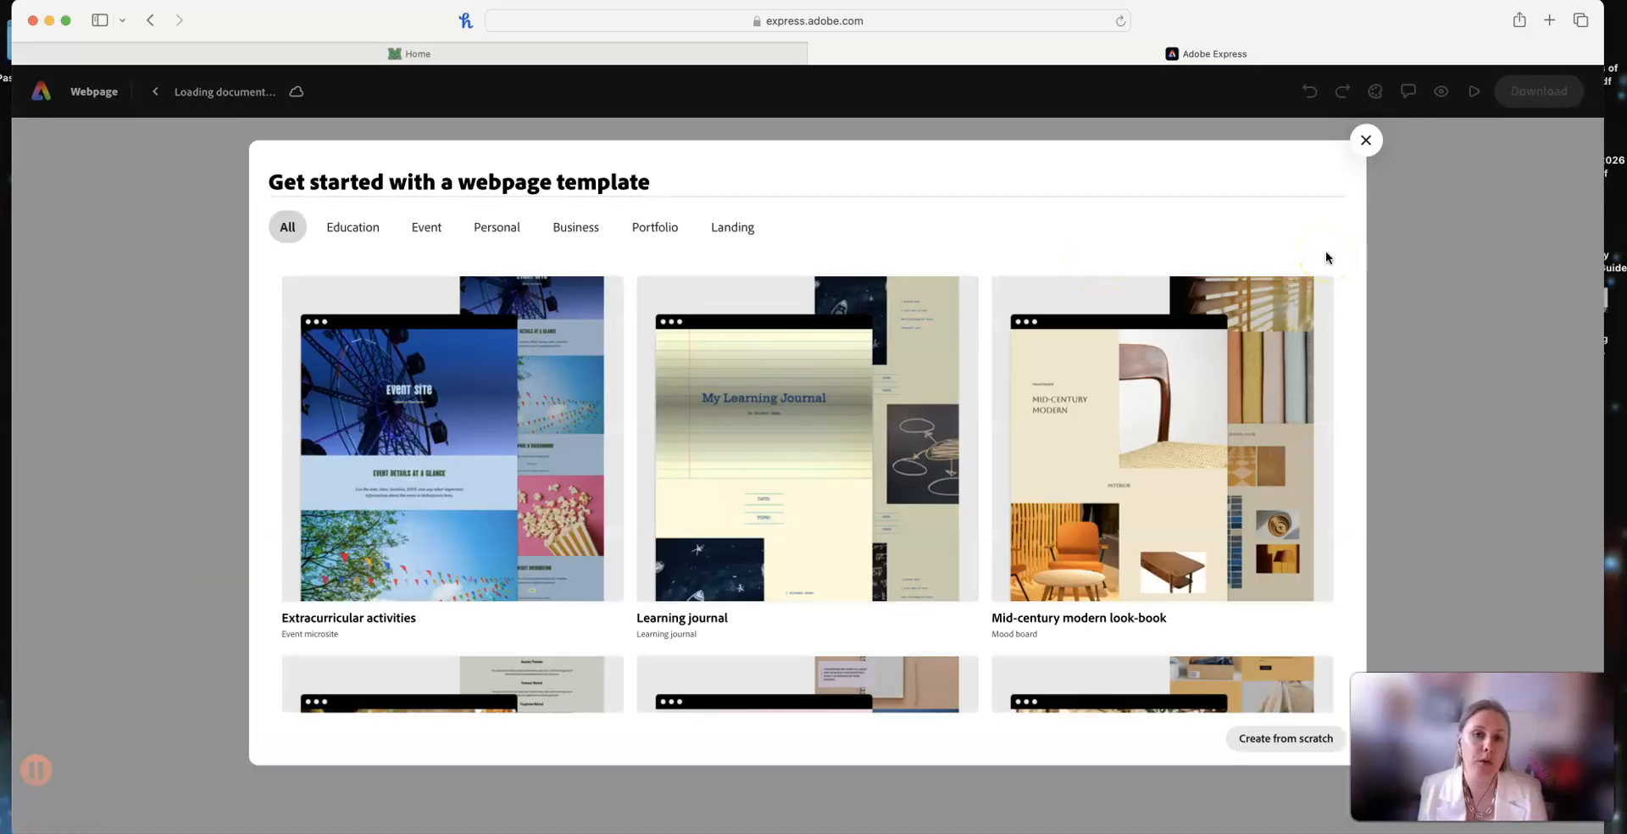
Step: Examine the webpage templates in the Education, Event, Personal and Business categories and in the full collection
click(374, 234)
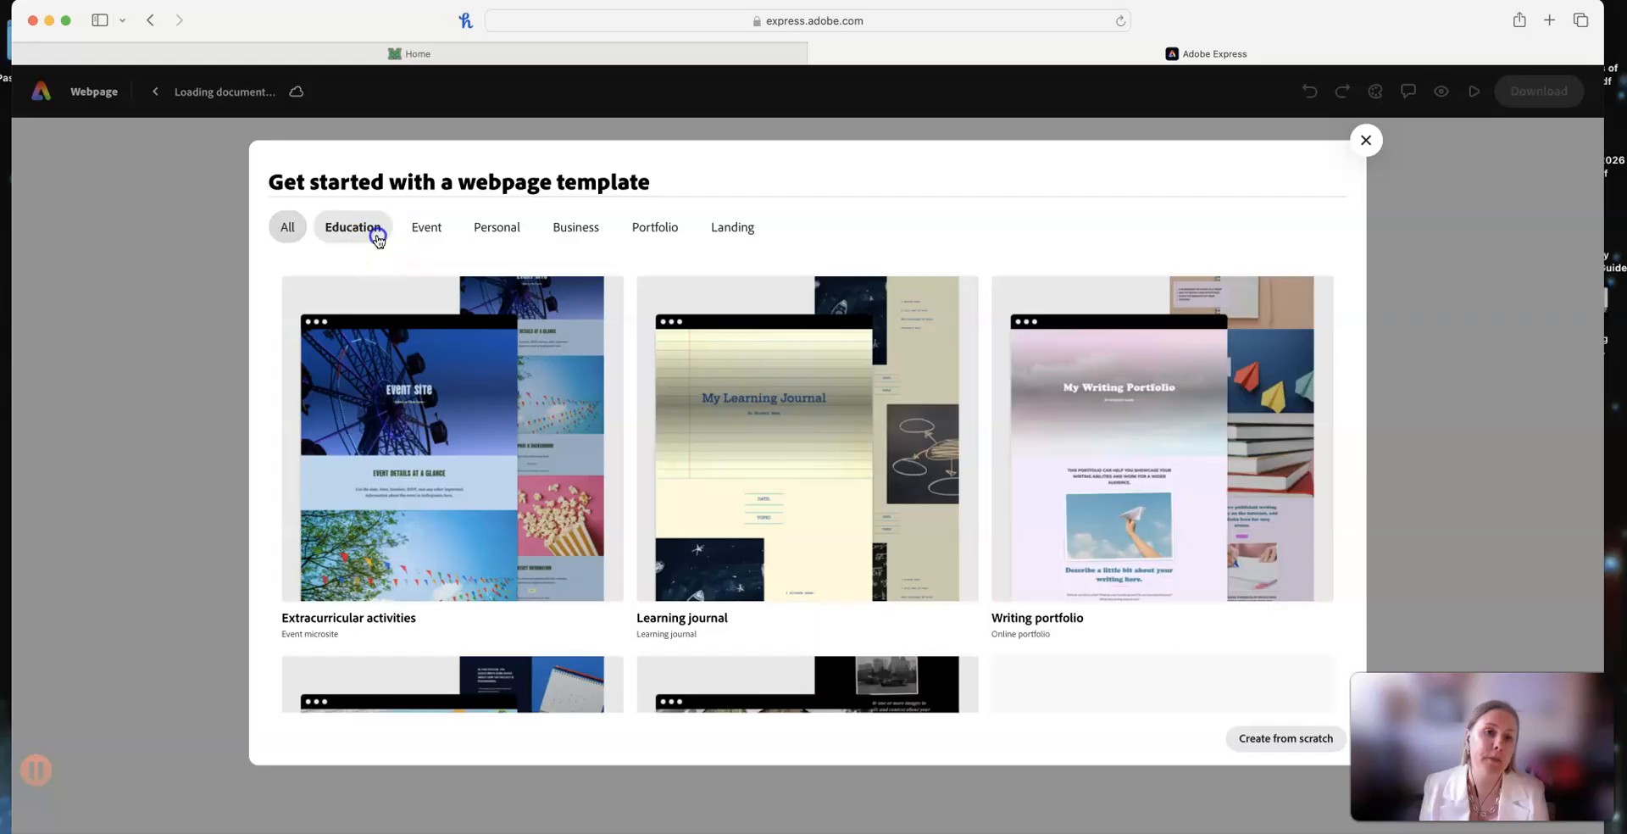
click(411, 231)
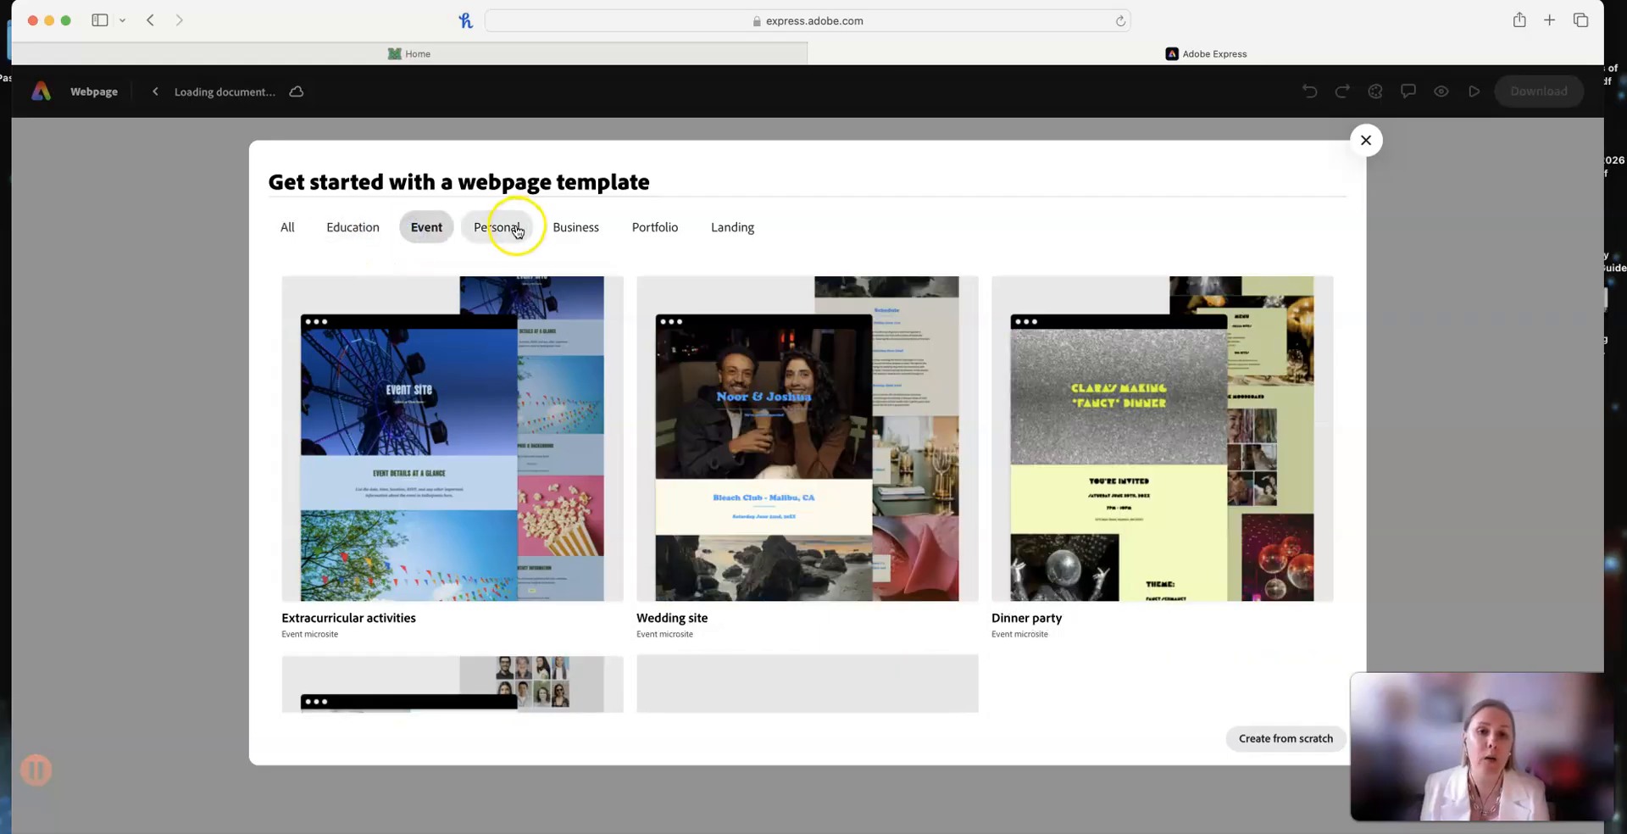
click(506, 226)
click(567, 227)
click(290, 227)
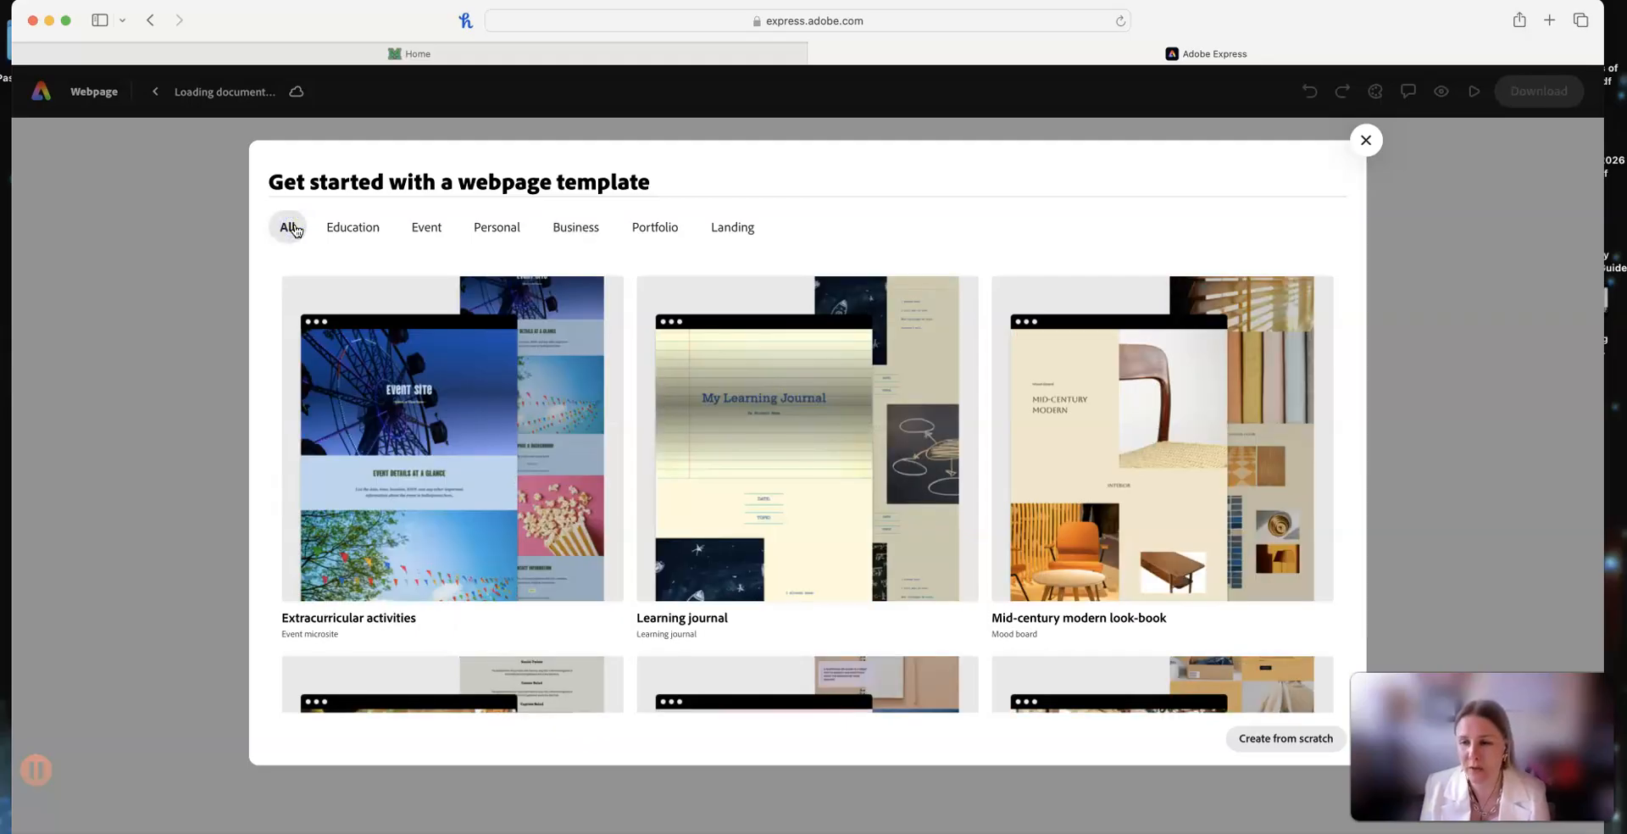
scroll(919, 462, down, 8)
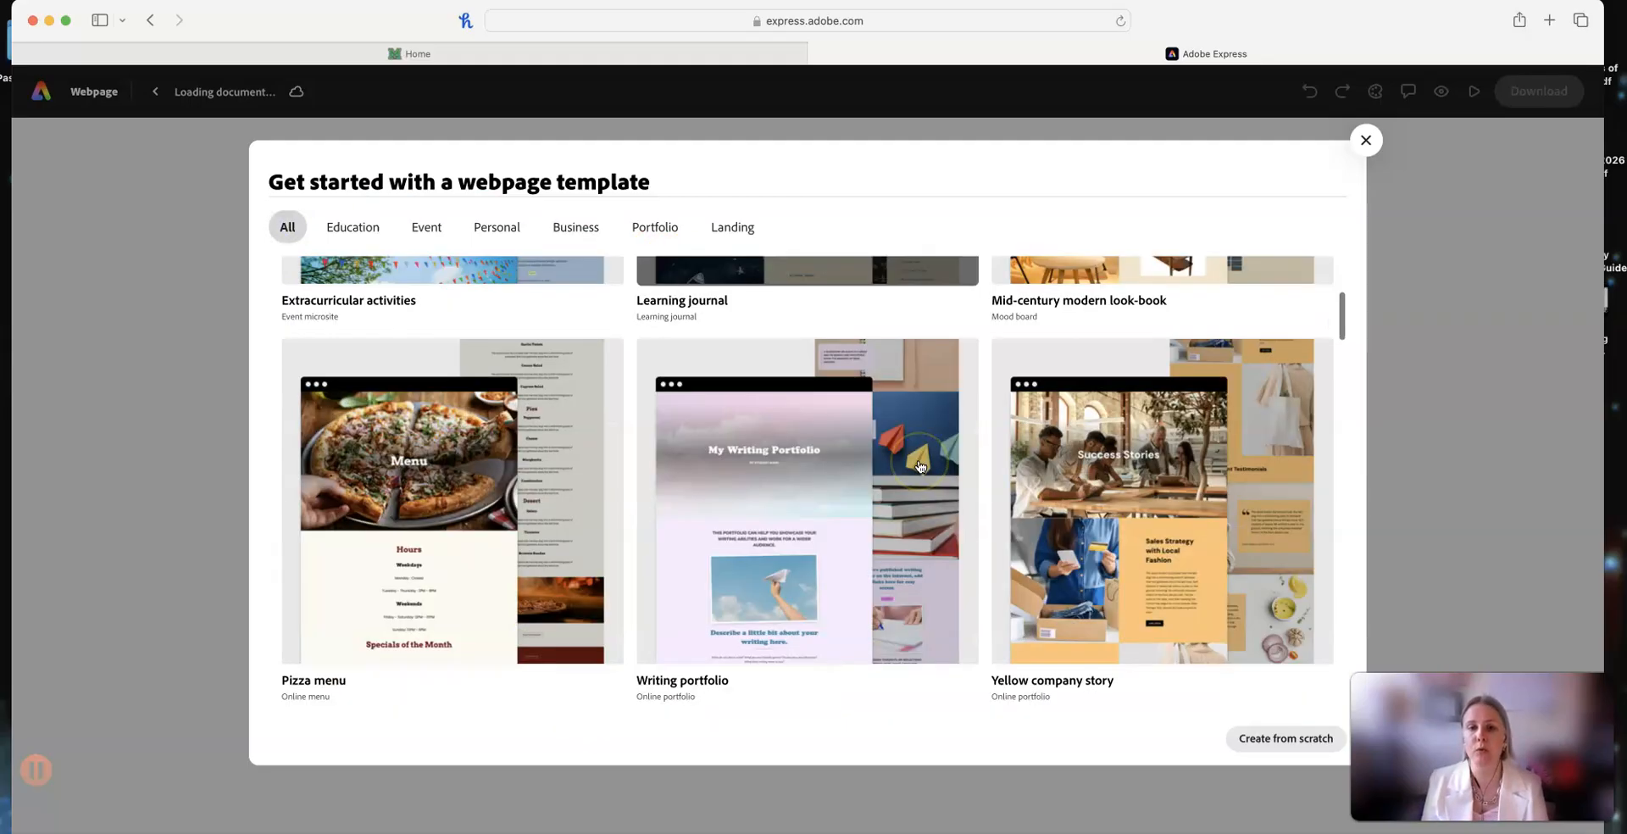
scroll(919, 466, down, 3)
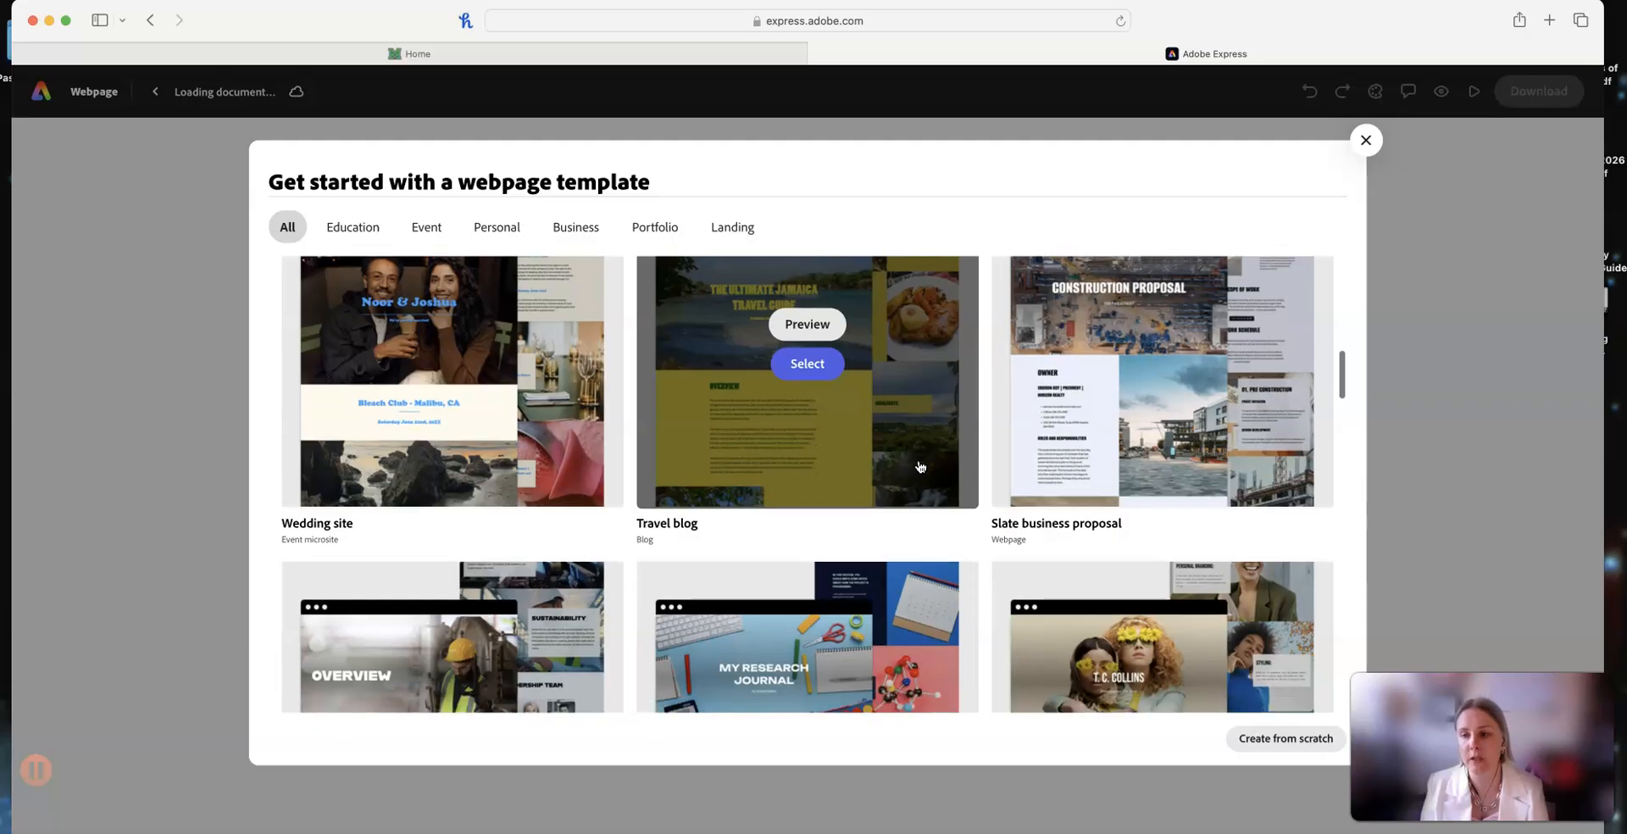
scroll(919, 466, down, 2)
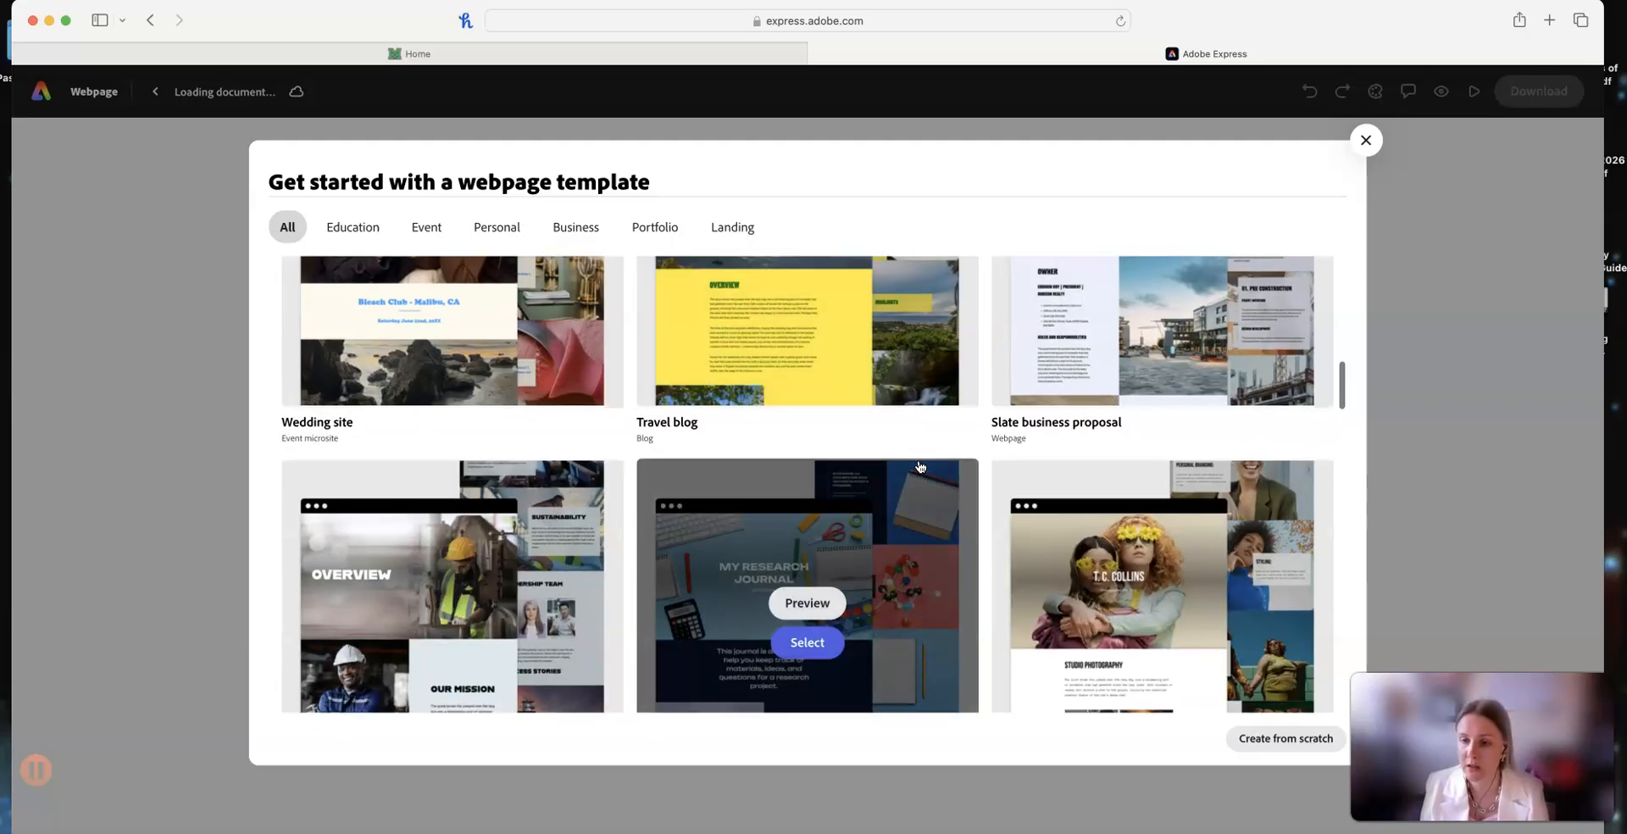
scroll(921, 468, up, 12)
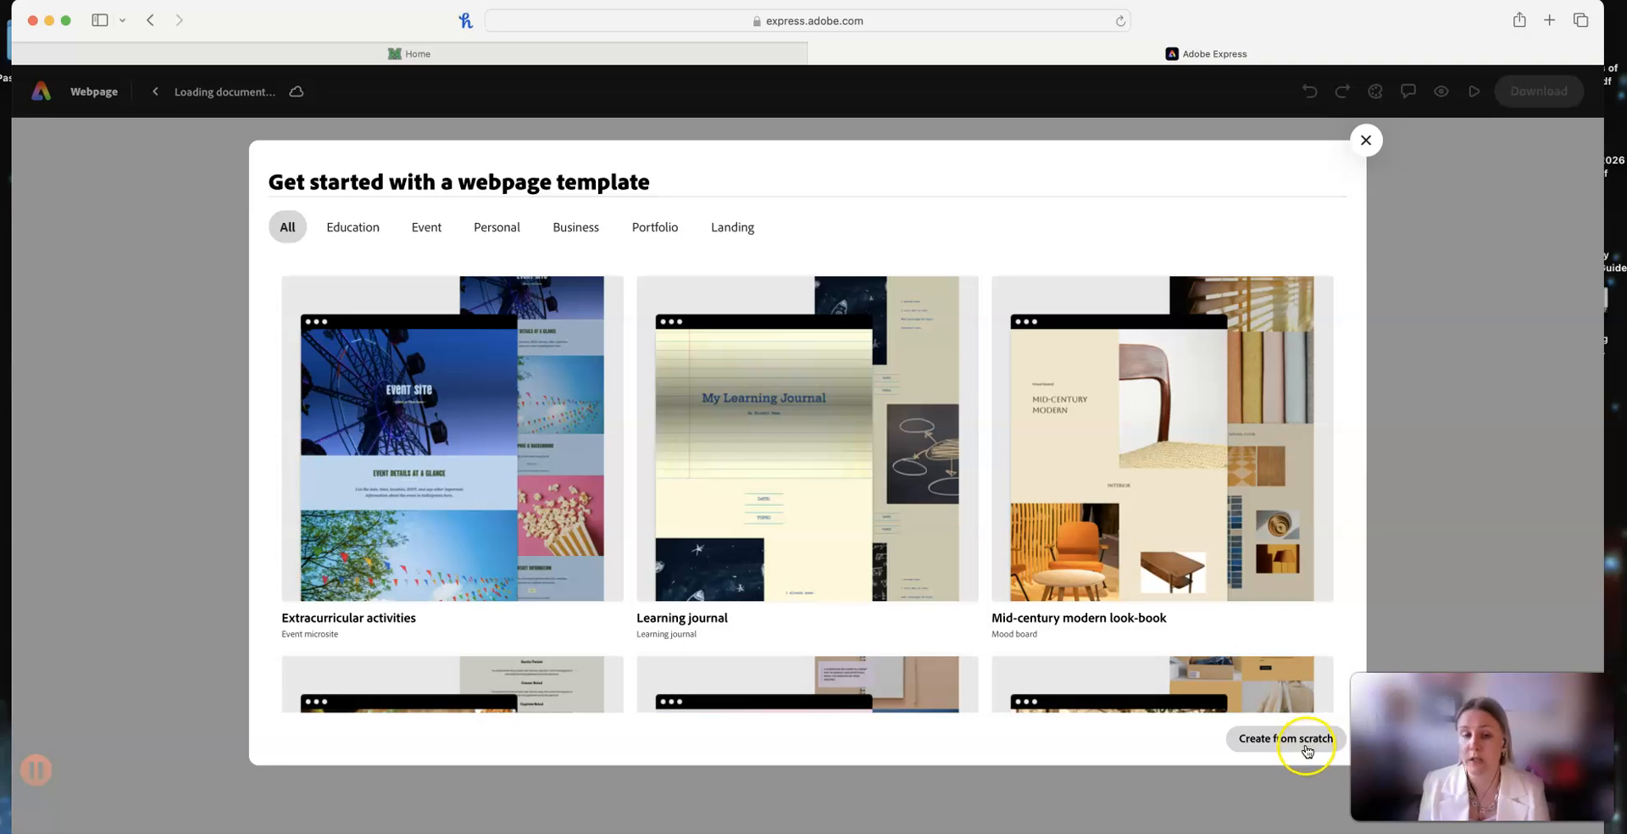
Step: Create the webpage from scratch and change its title cover to a split layout
click(1306, 747)
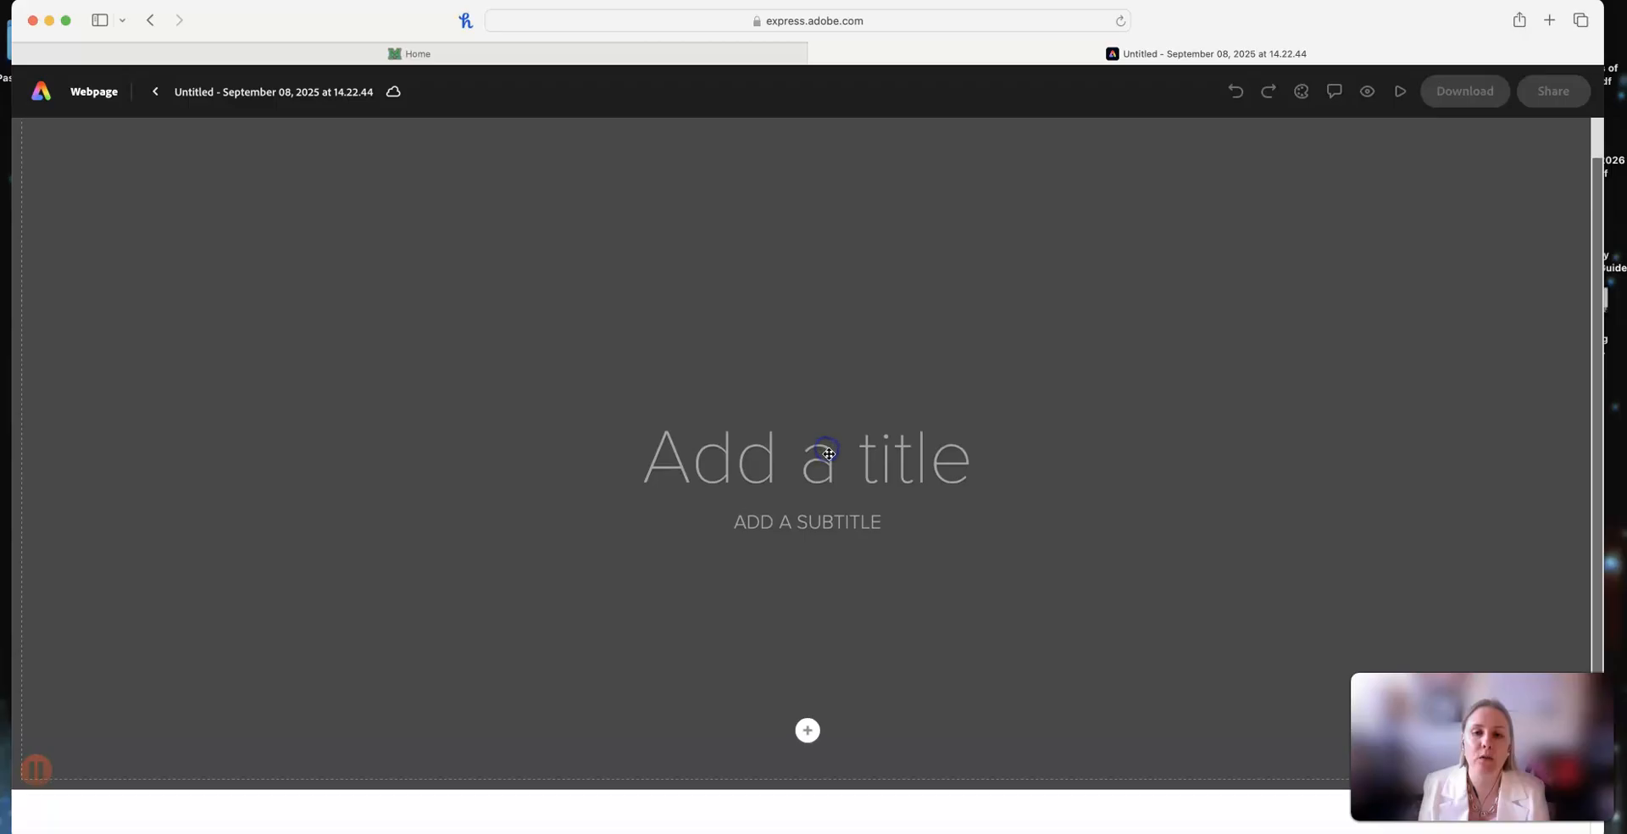
scroll(914, 534, down, 2)
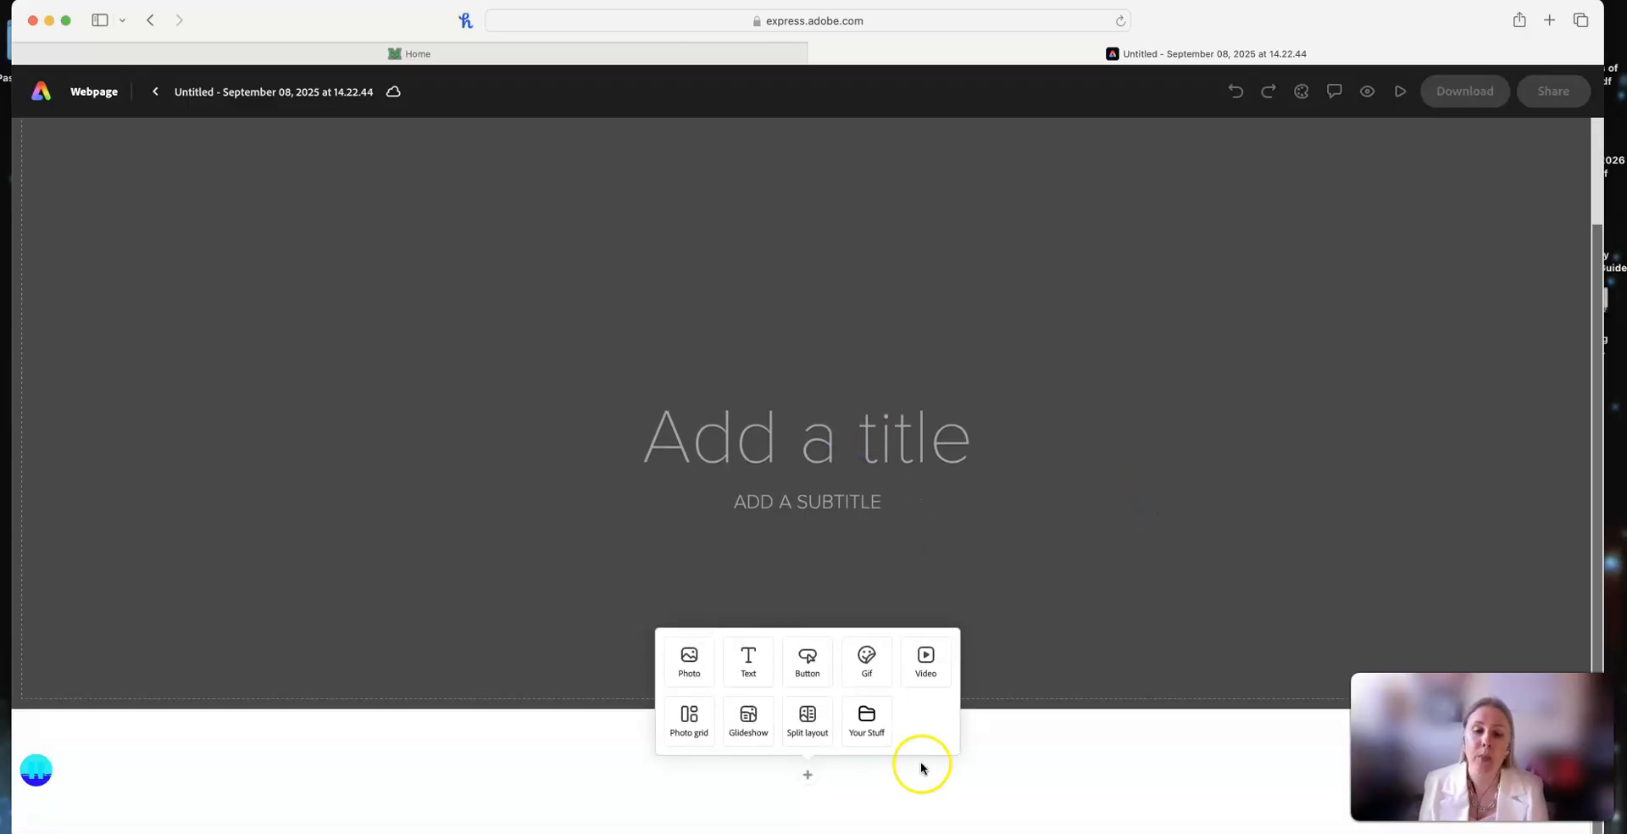
click(809, 657)
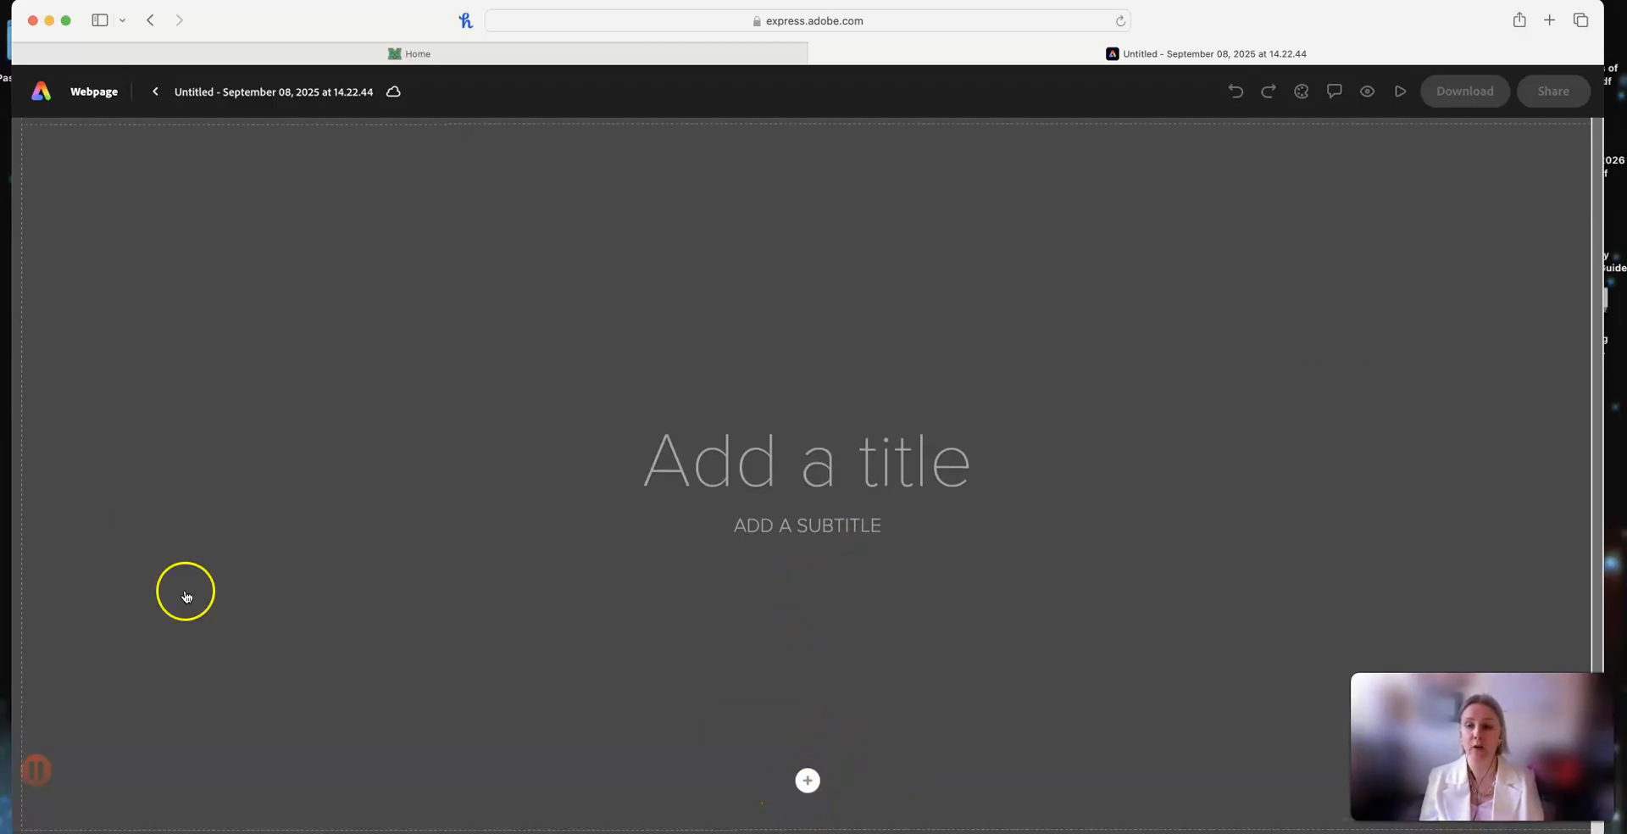
click(808, 780)
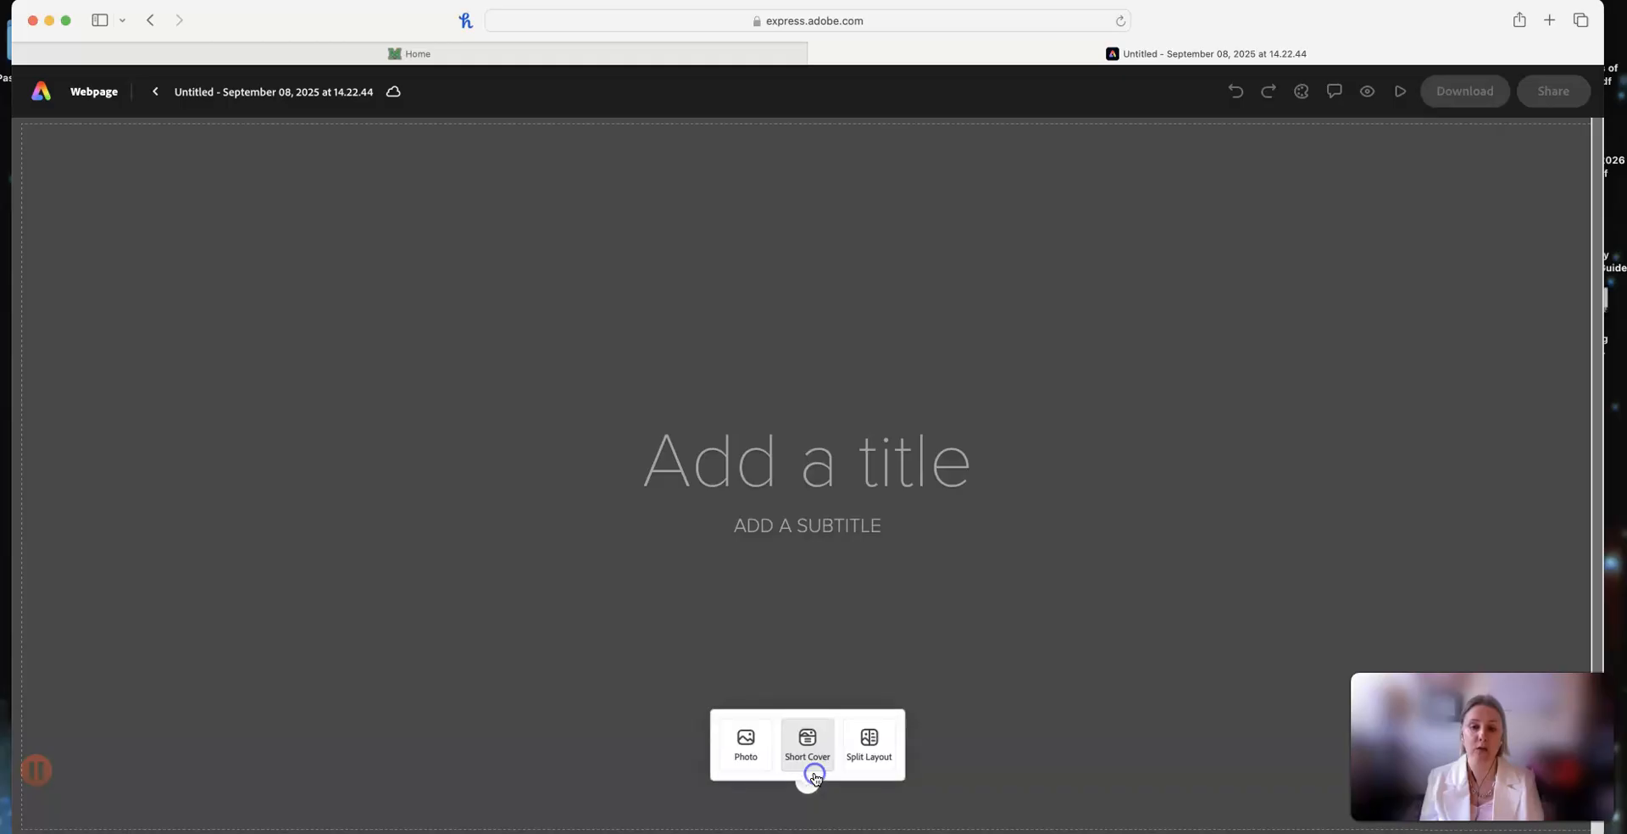
click(809, 782)
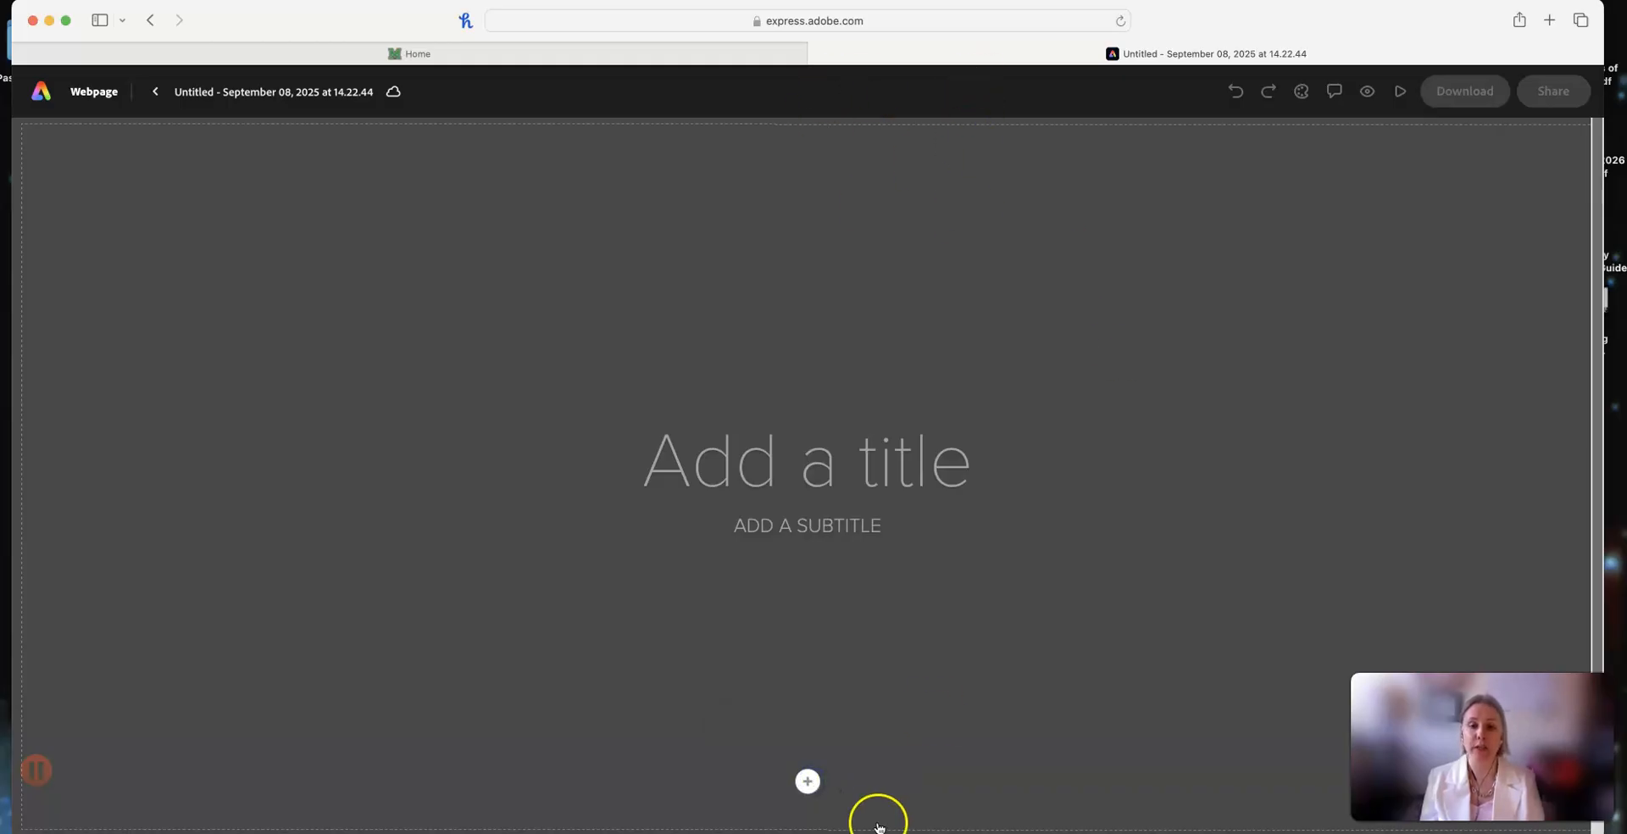
click(806, 780)
click(863, 742)
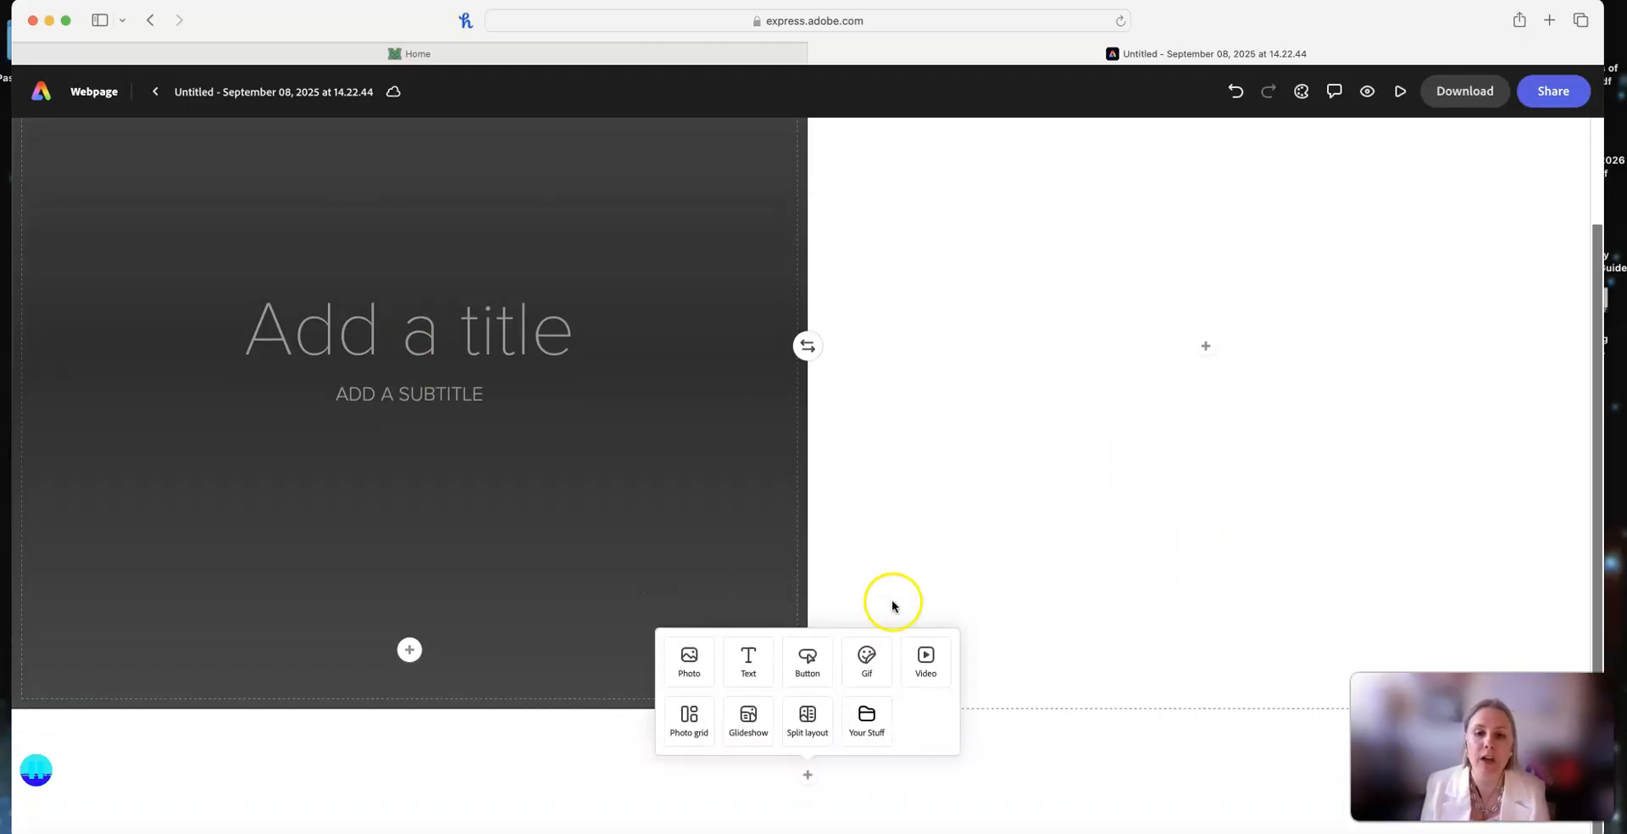
Step: Insert a glideshow section below the webpage's split cover
click(1137, 461)
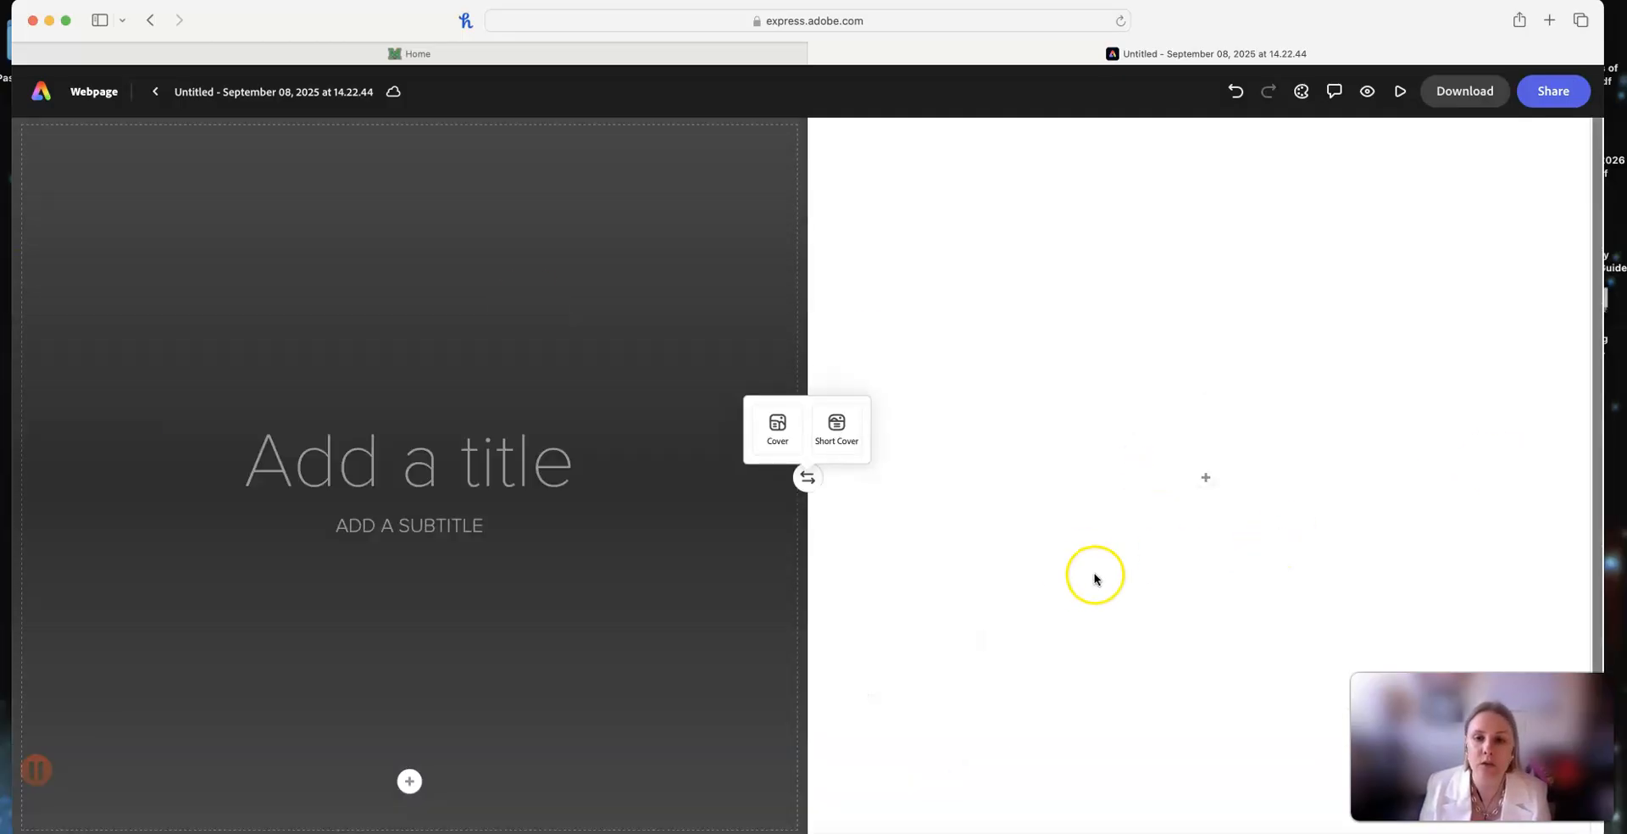
scroll(1095, 579, down, 2)
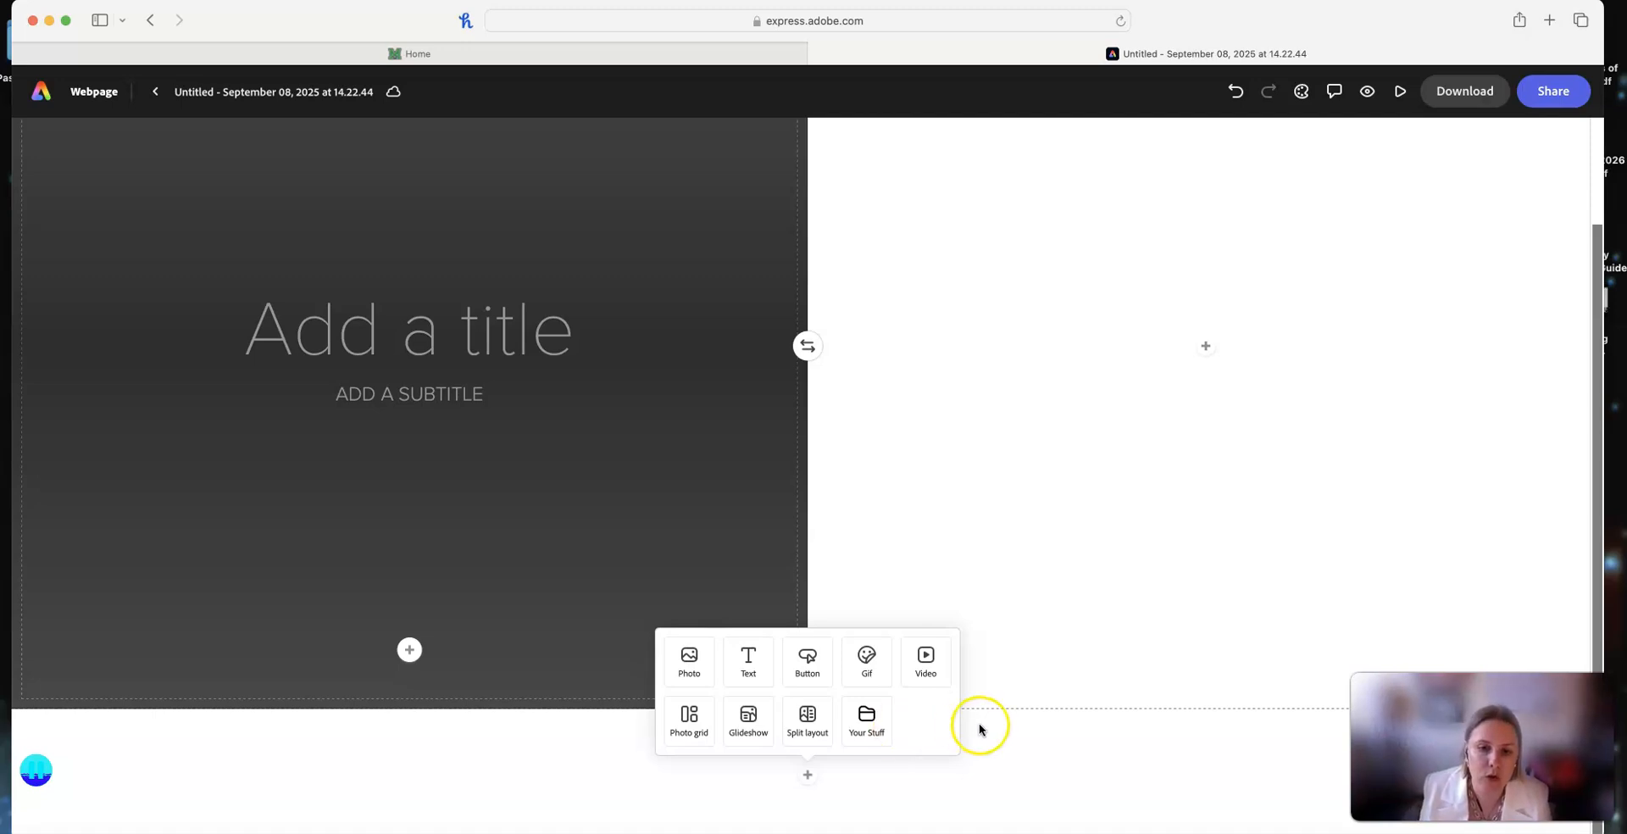
click(748, 727)
click(792, 642)
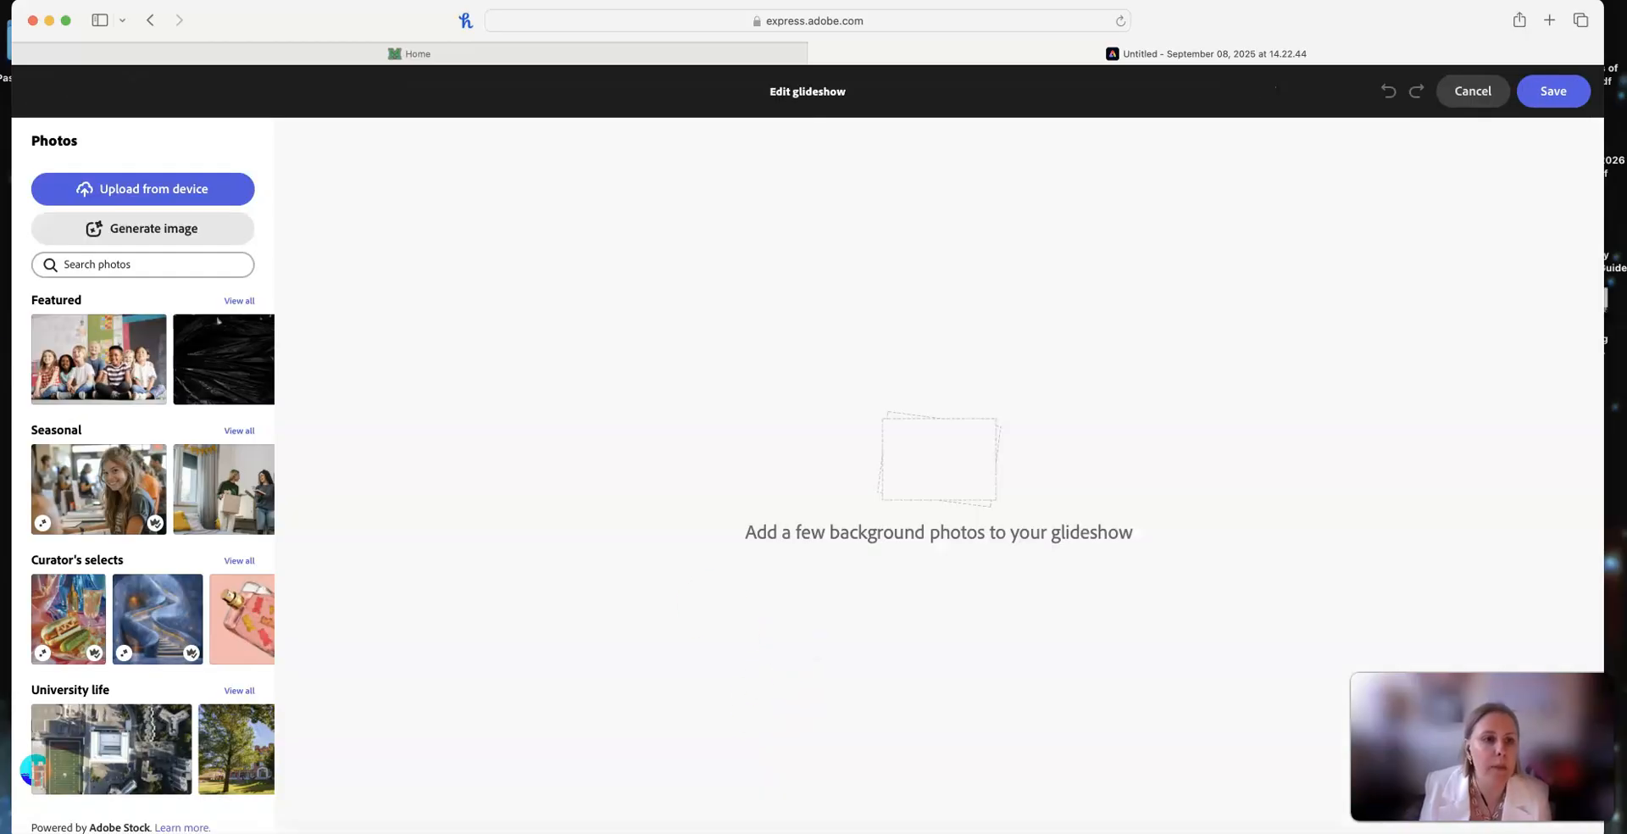
Step: Add three stock photos to the glideshow: the featured black plastic texture, the blue winding staircase and the pink gummy-bear perfume bottle
scroll(132, 532, down, 2)
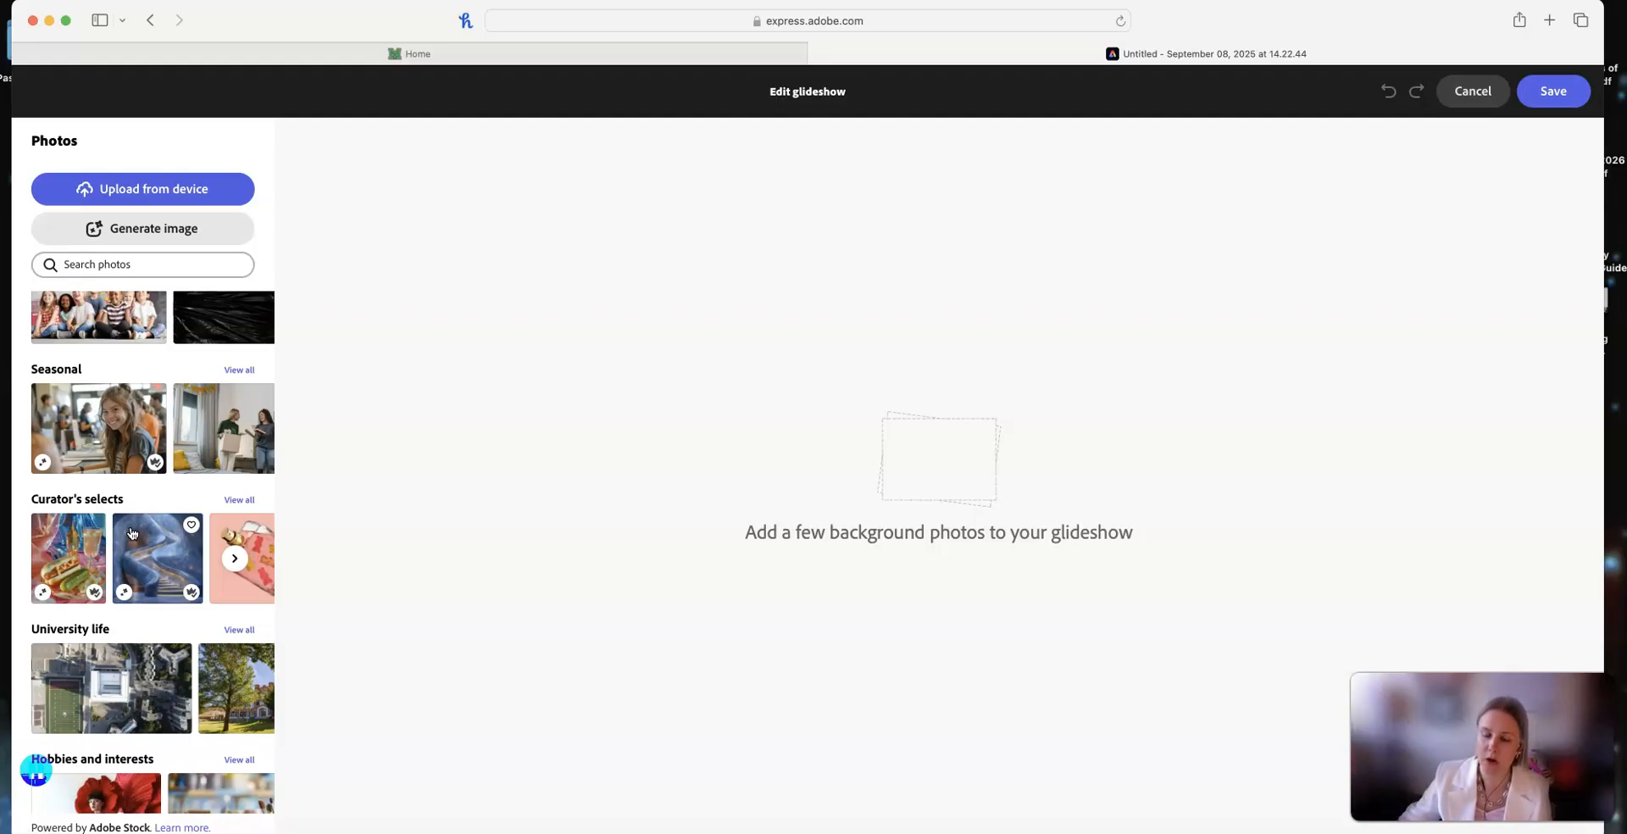
scroll(164, 491, up, 2)
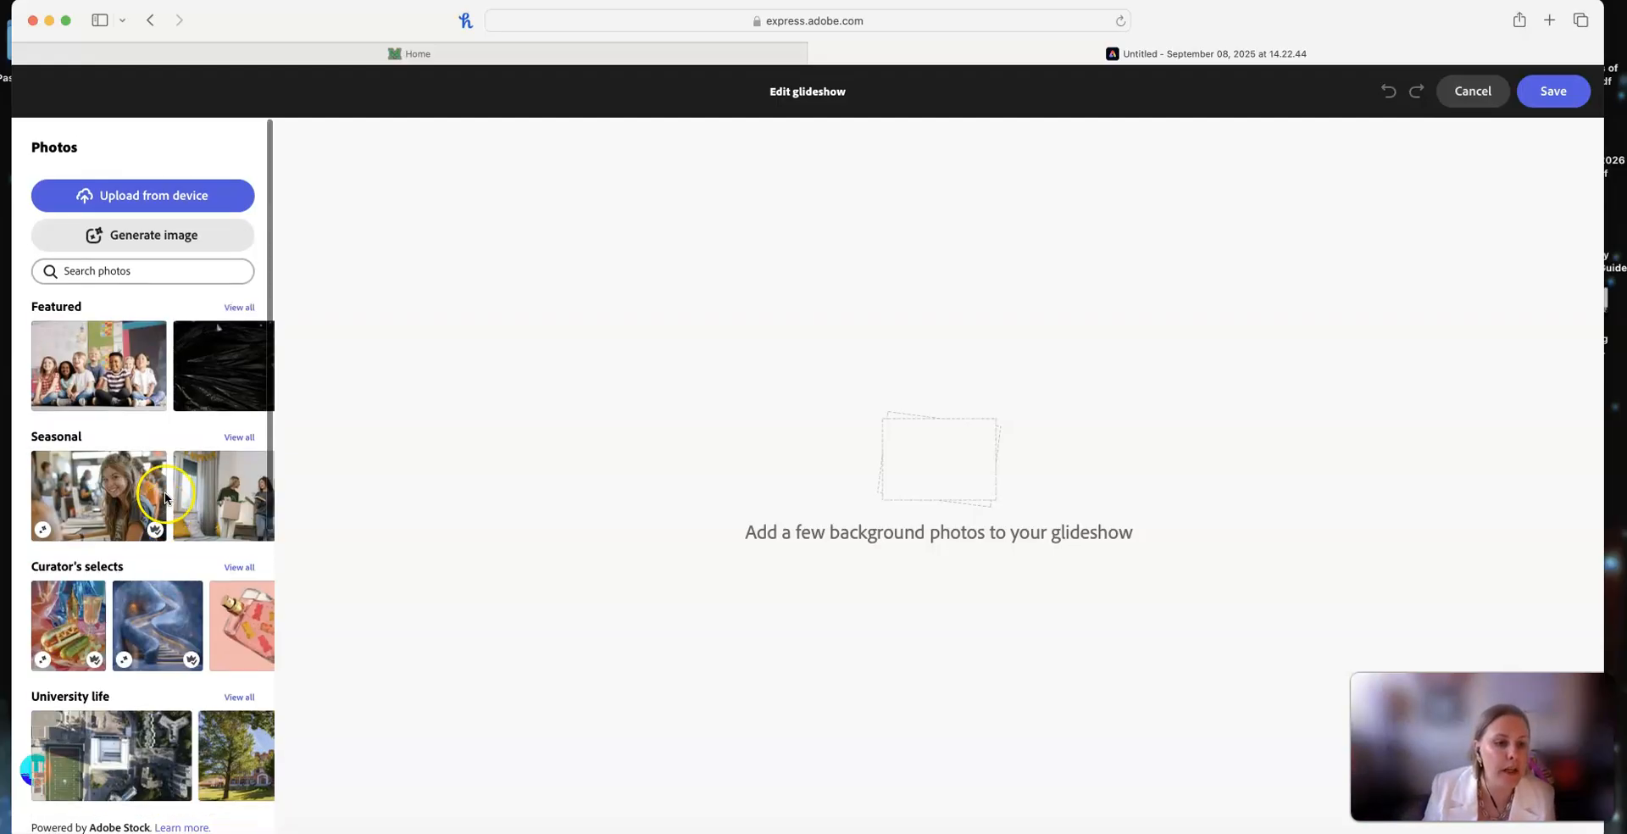
click(205, 394)
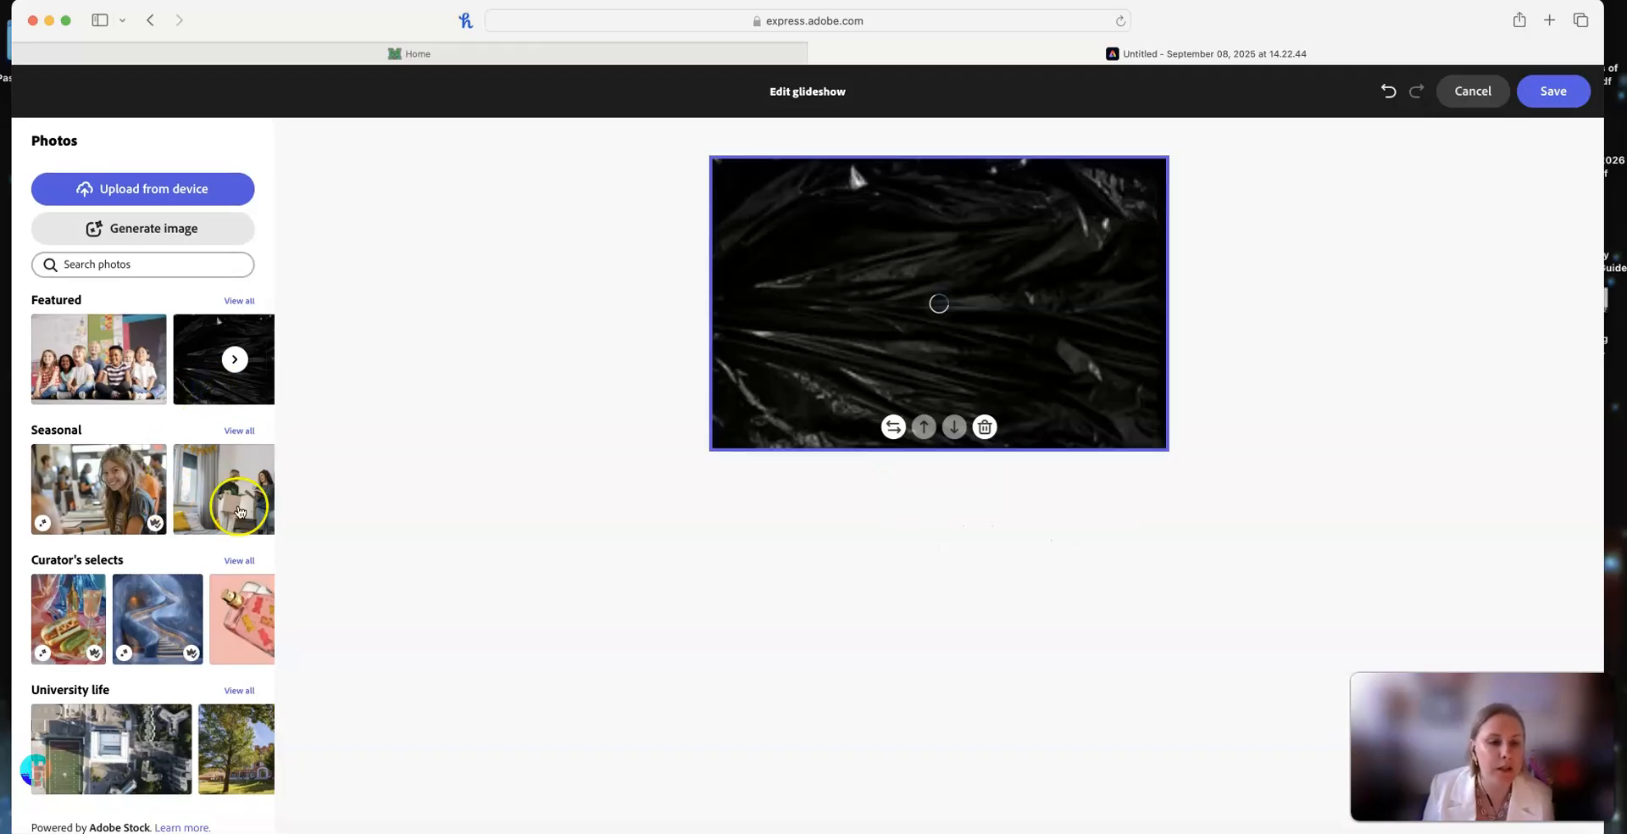
click(188, 607)
scroll(188, 607, down, 1)
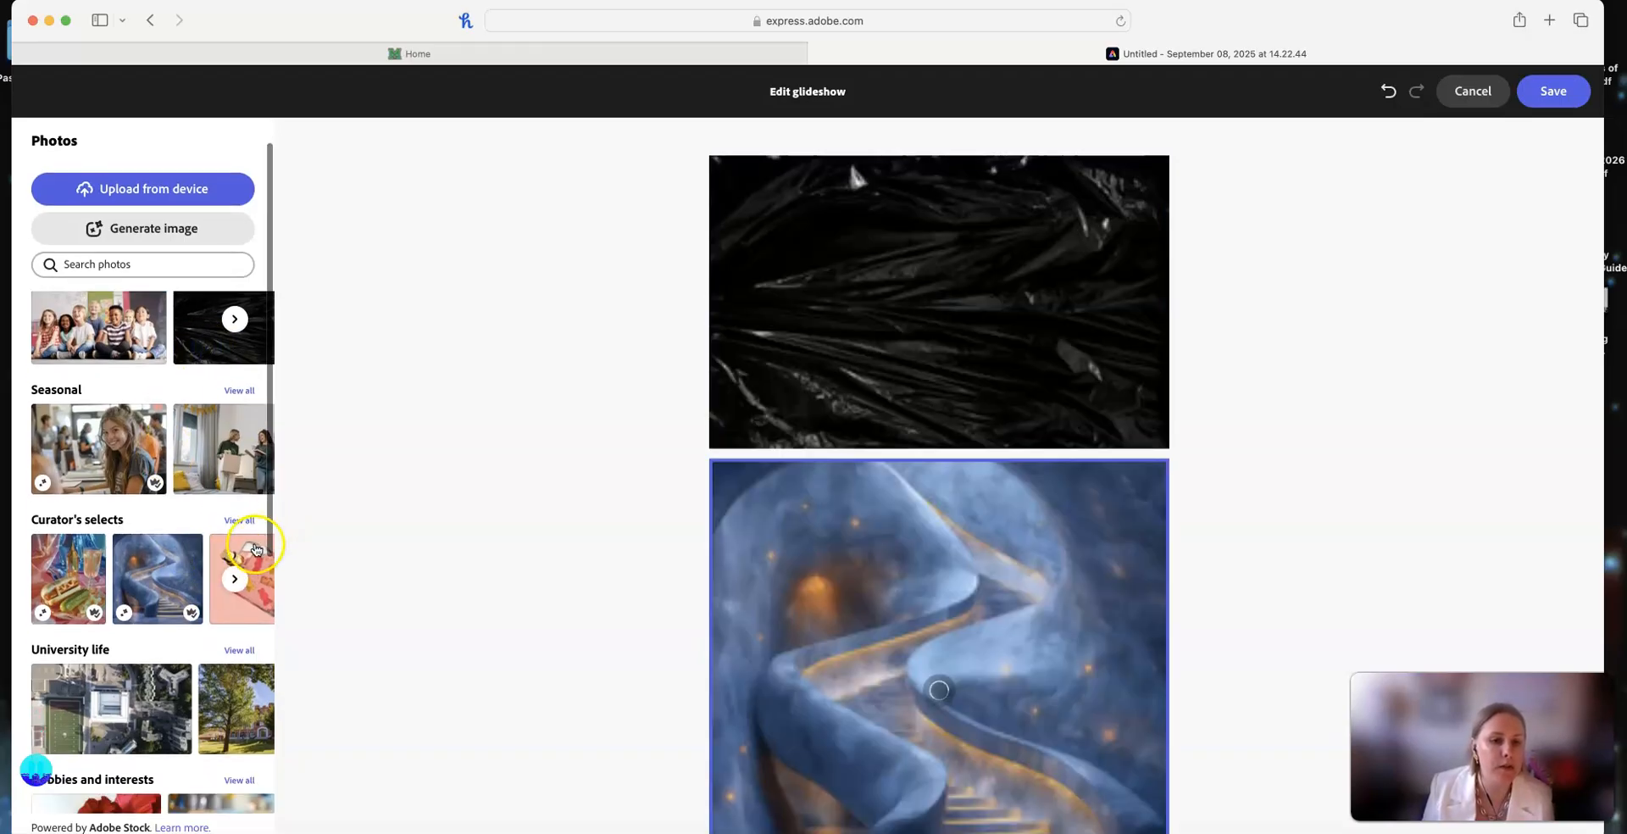
click(692, 555)
scroll(919, 567, down, 6)
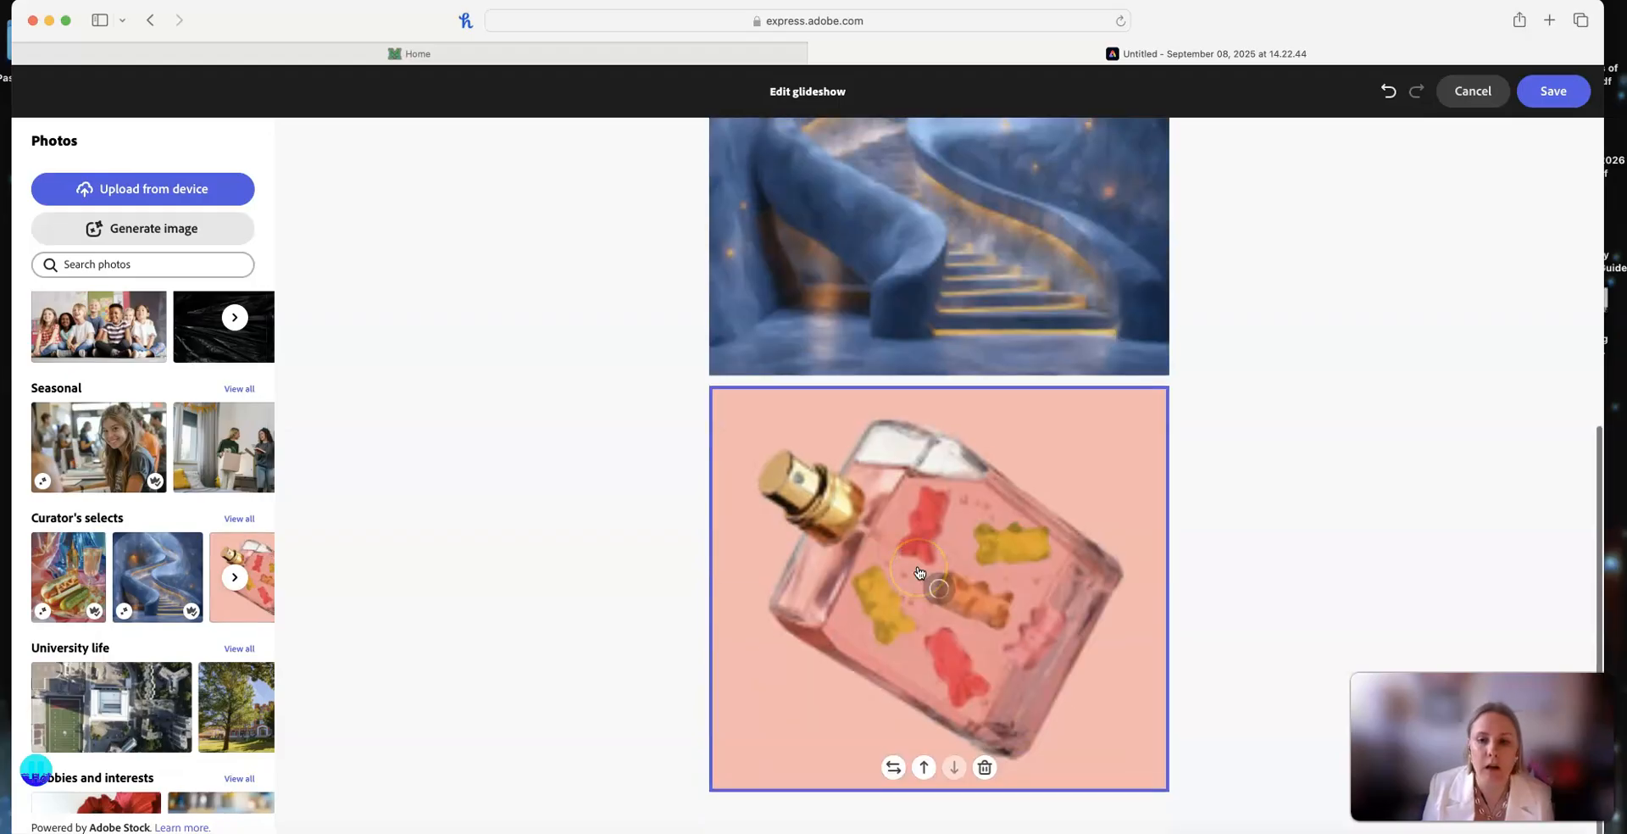
scroll(920, 574, up, 6)
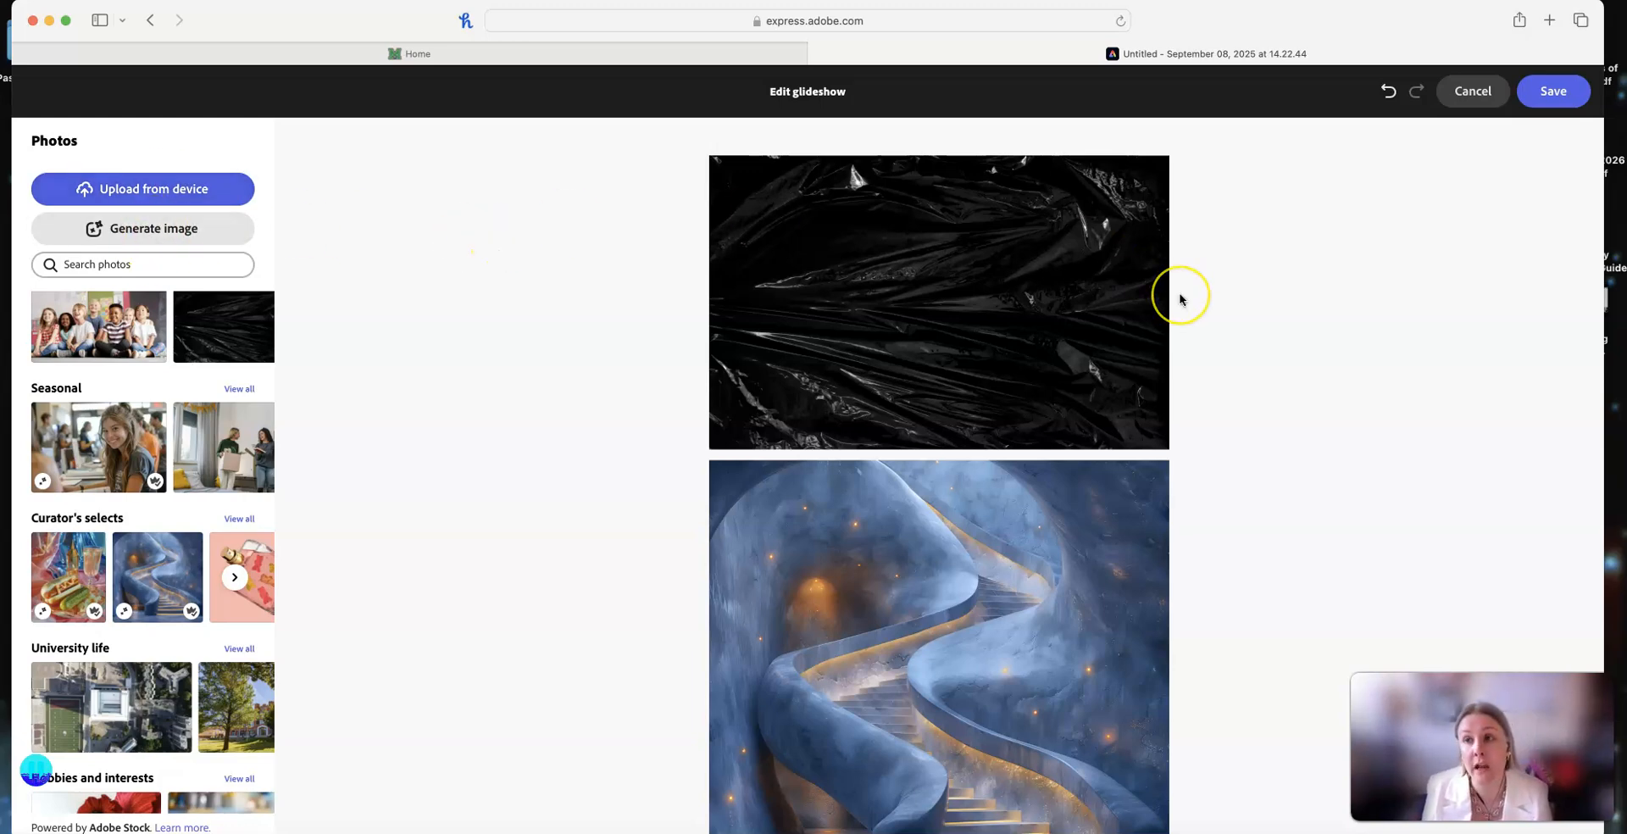
Step: Review the three photos in the glideshow and save it to the webpage
scroll(1180, 297, down, 5)
scroll(1181, 297, up, 5)
click(1524, 111)
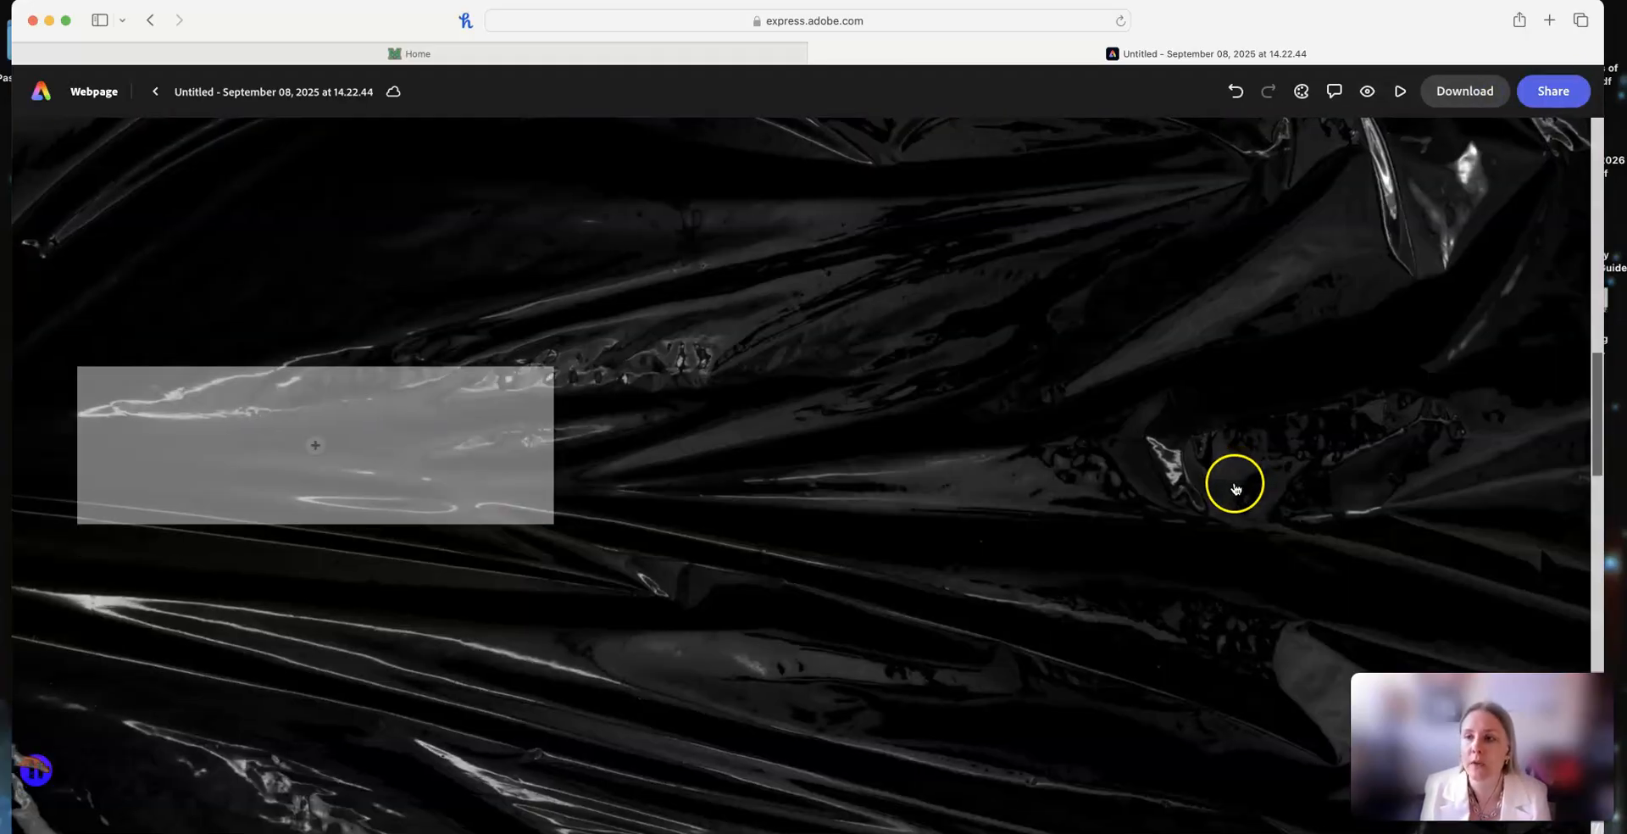
Step: Examine the saved glideshow's photo transitions and the content types that can be added to its overlay box
scroll(1238, 481, up, 10)
scroll(1233, 515, down, 10)
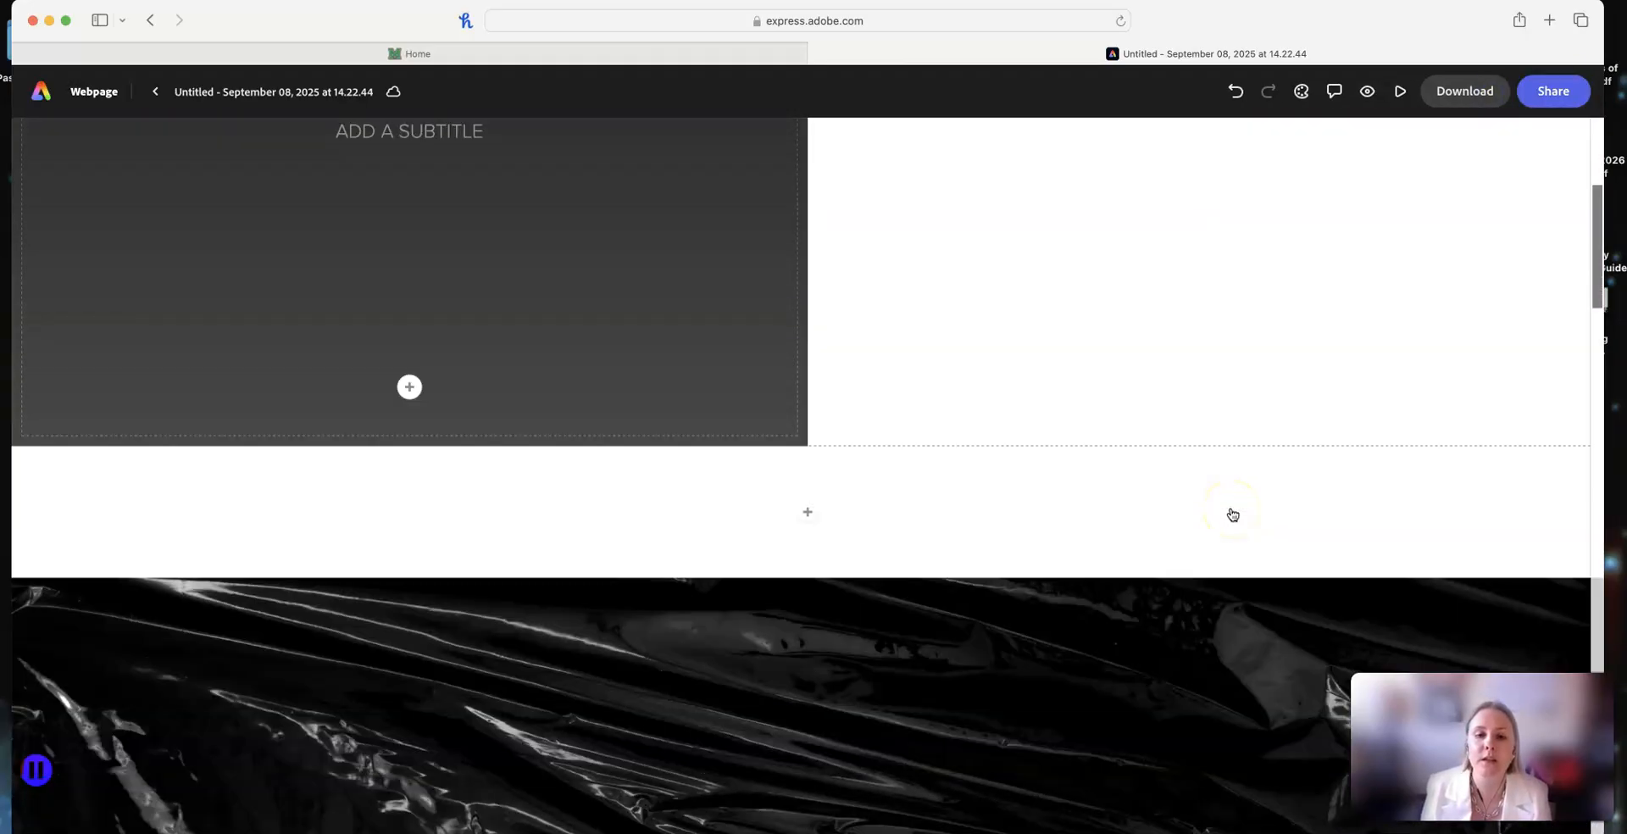
scroll(1233, 514, down, 5)
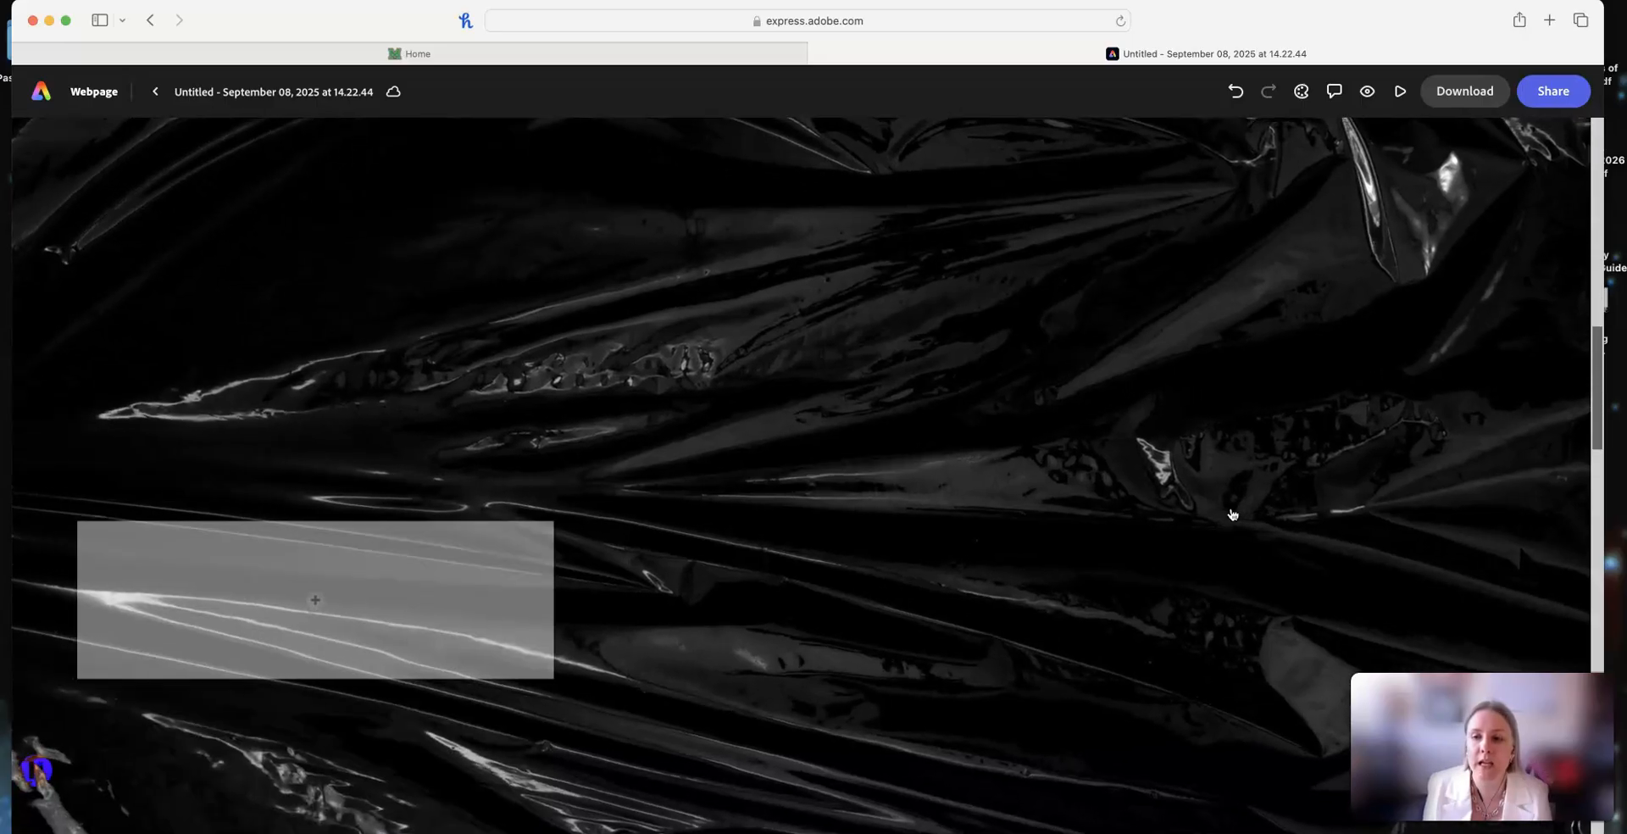
click(314, 388)
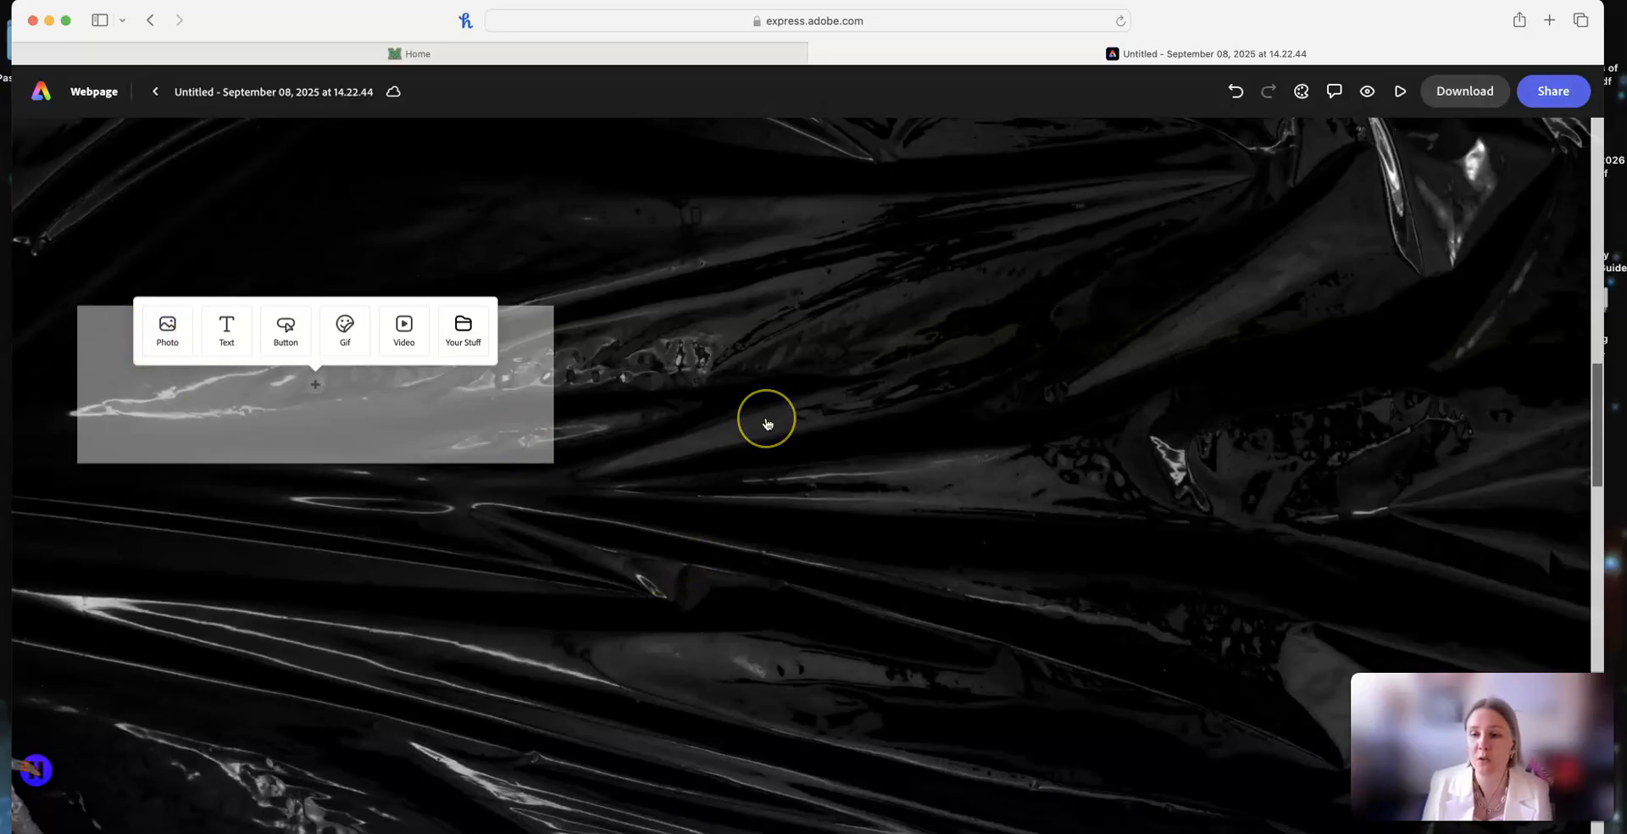
scroll(767, 423, down, 12)
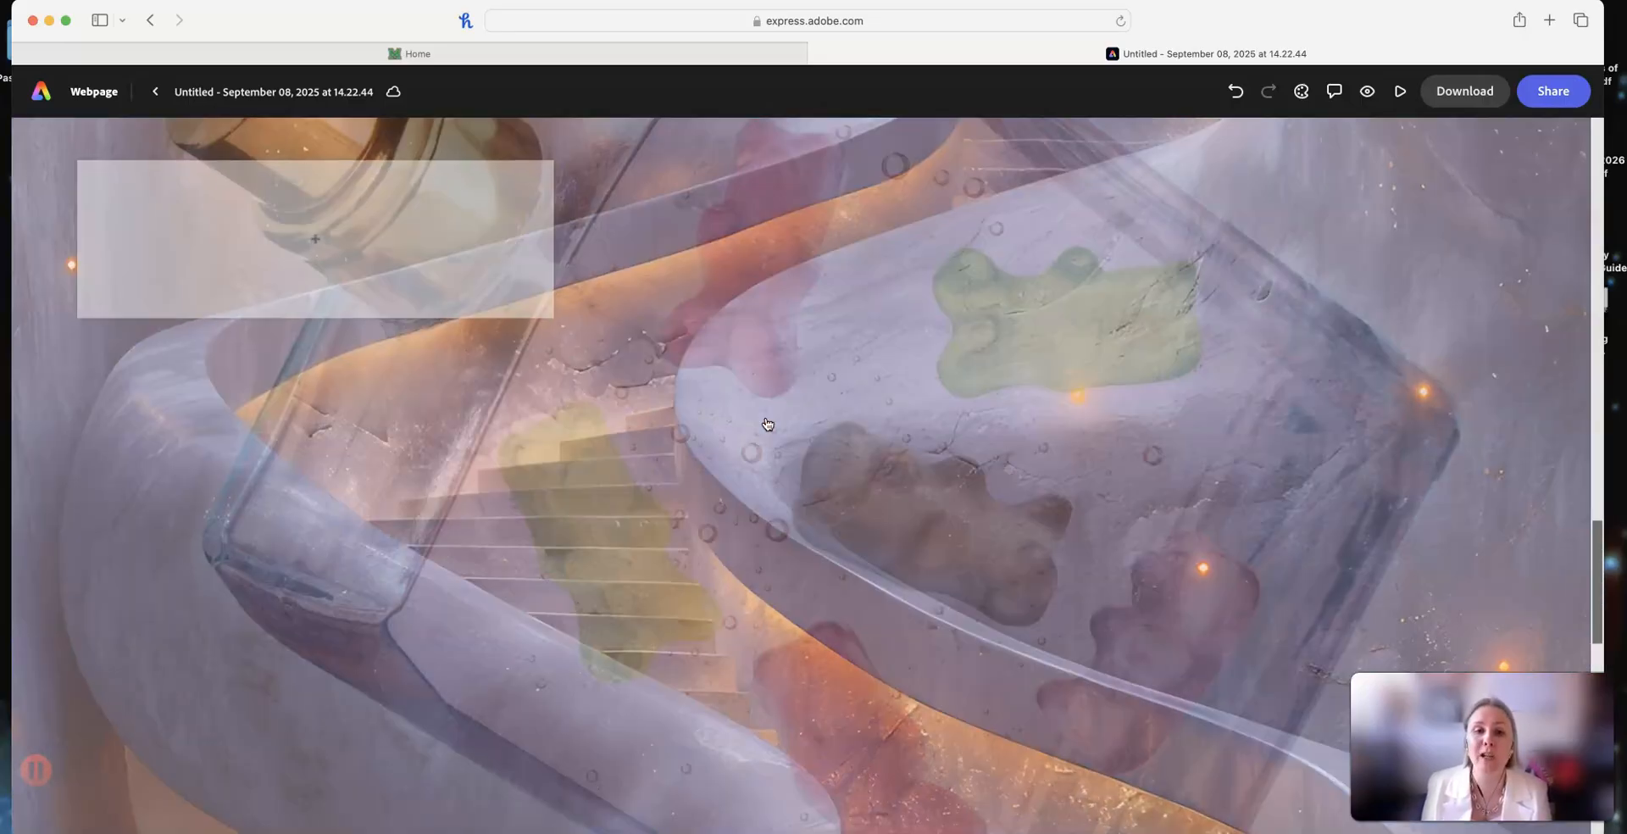
scroll(767, 424, down, 7)
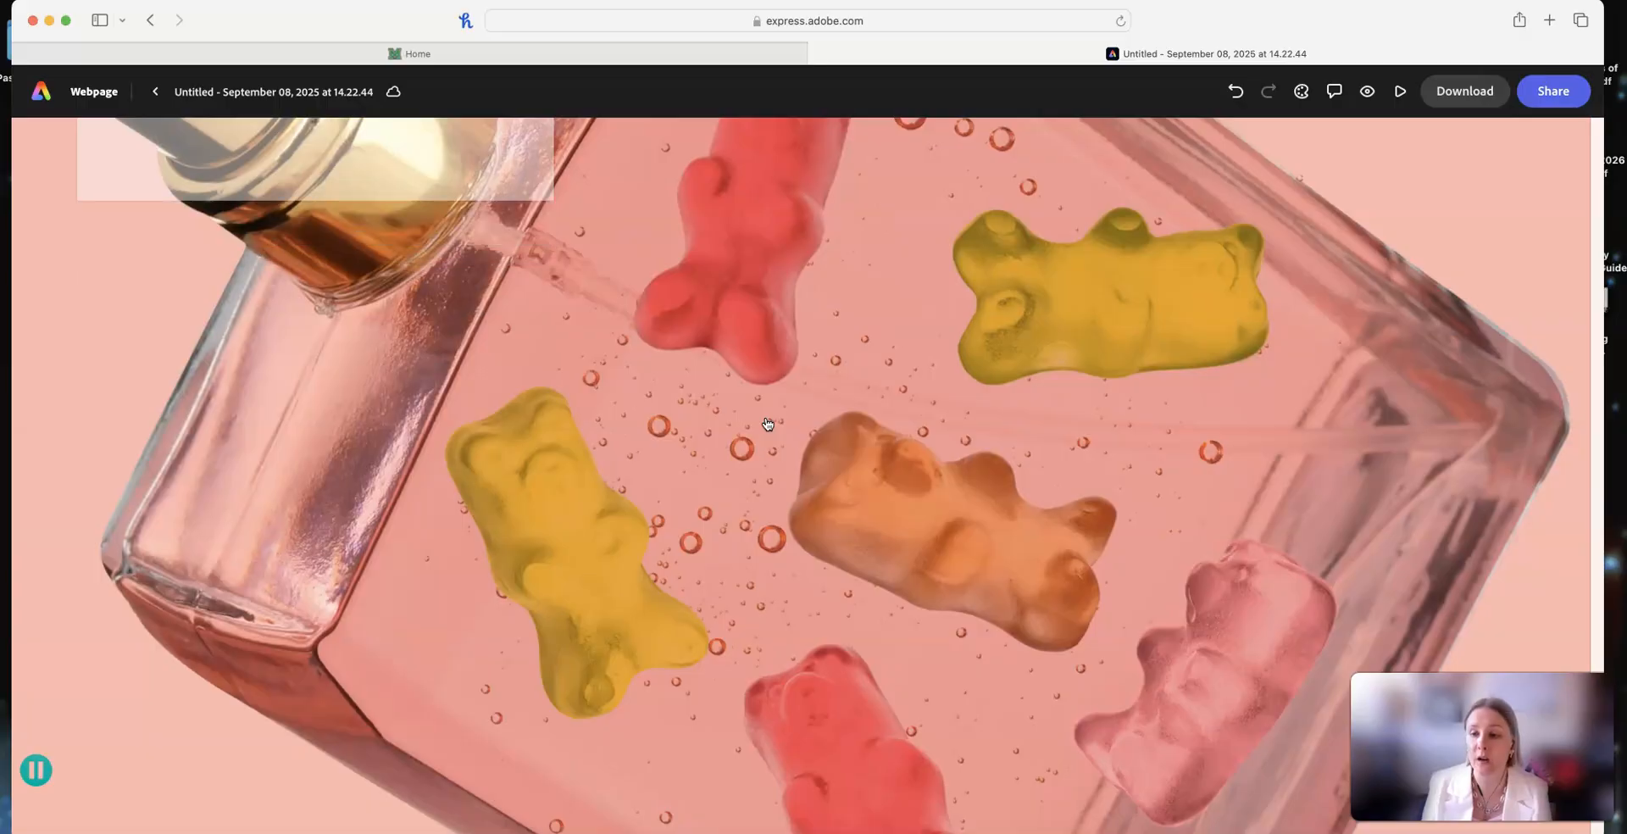
scroll(767, 424, down, 3)
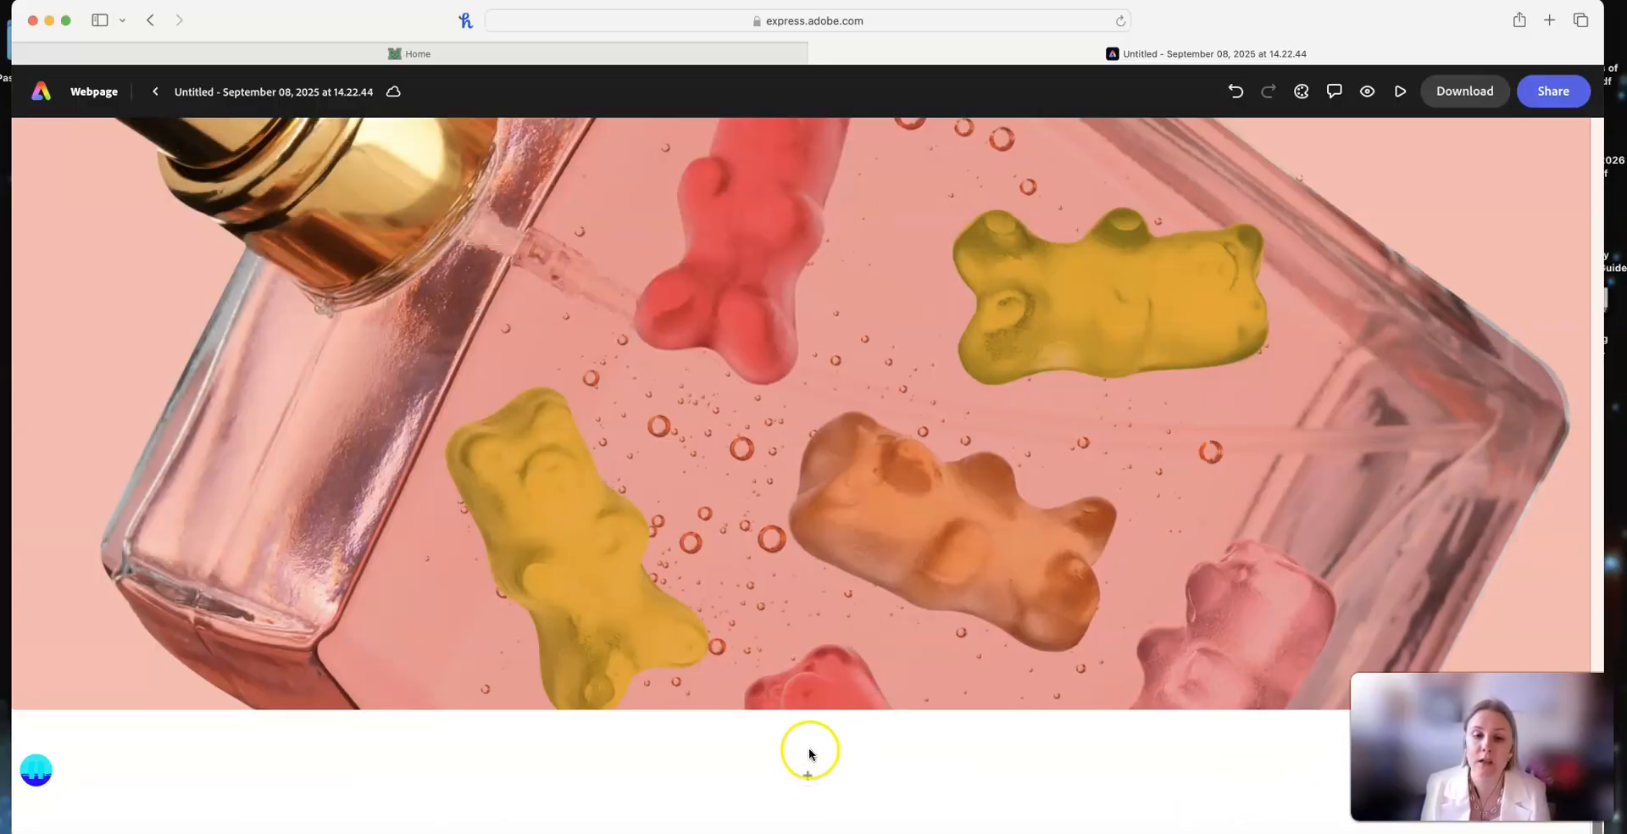
Step: Insert a photo grid below the glideshow with the seasonal photo of two women unpacking and the University life photo of a tree-framed campus building
click(803, 778)
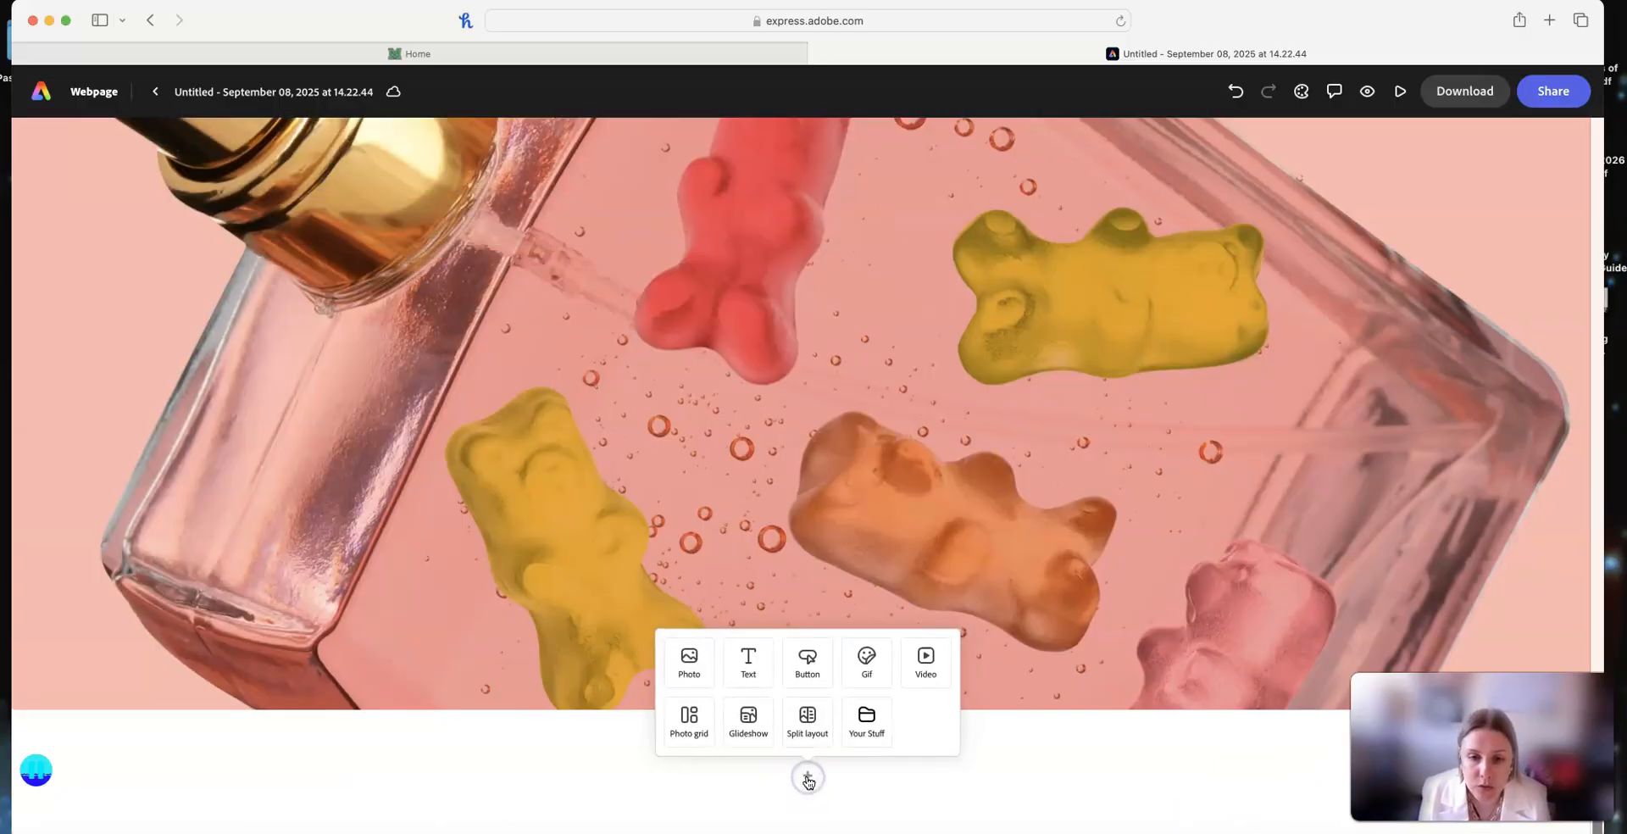
click(690, 721)
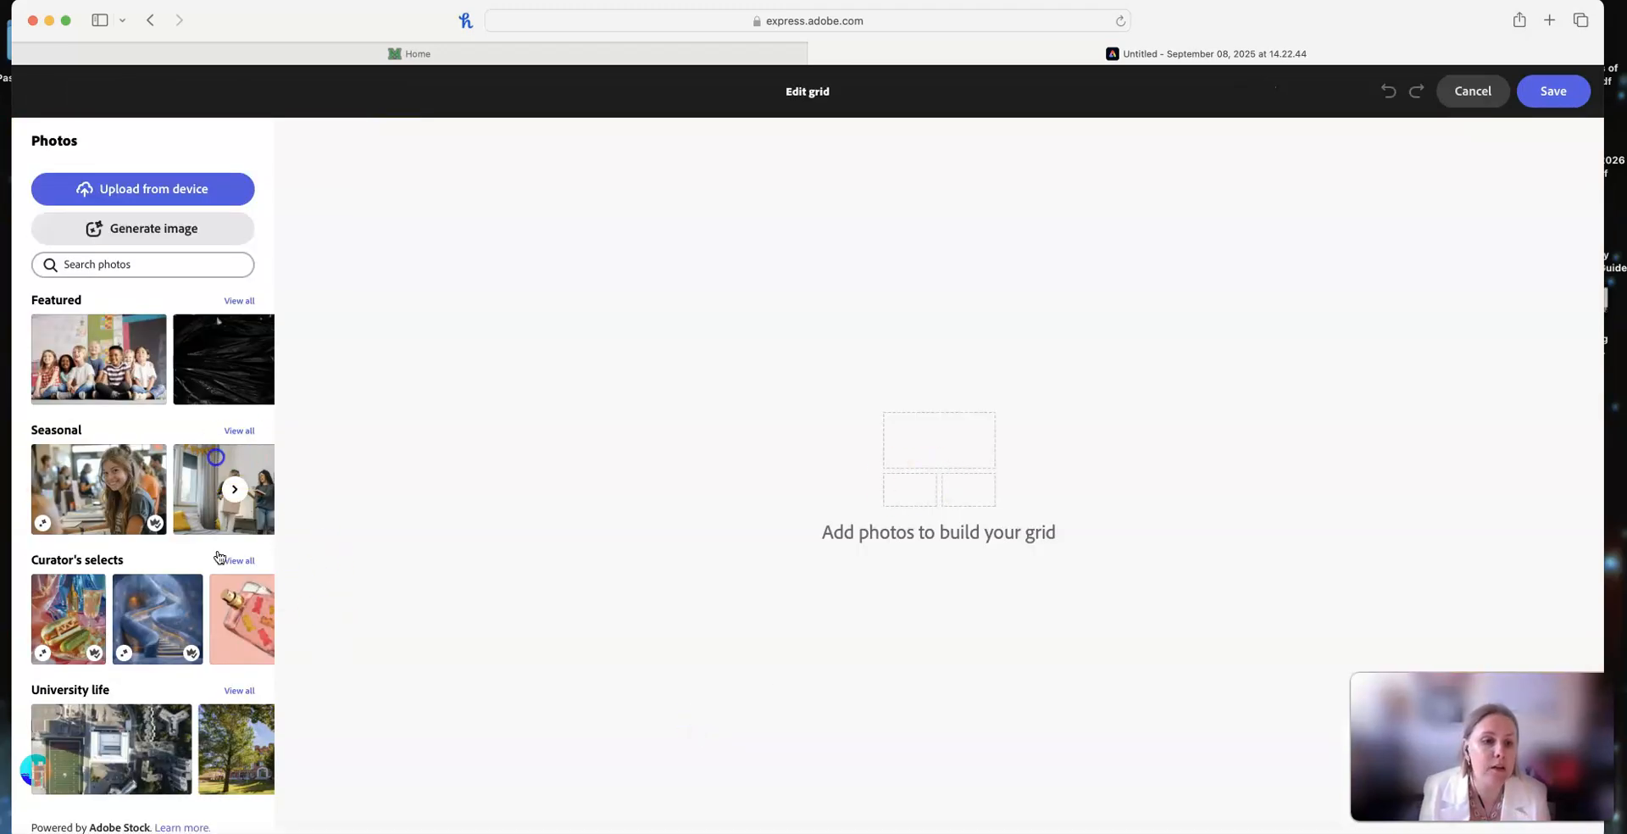
click(218, 460)
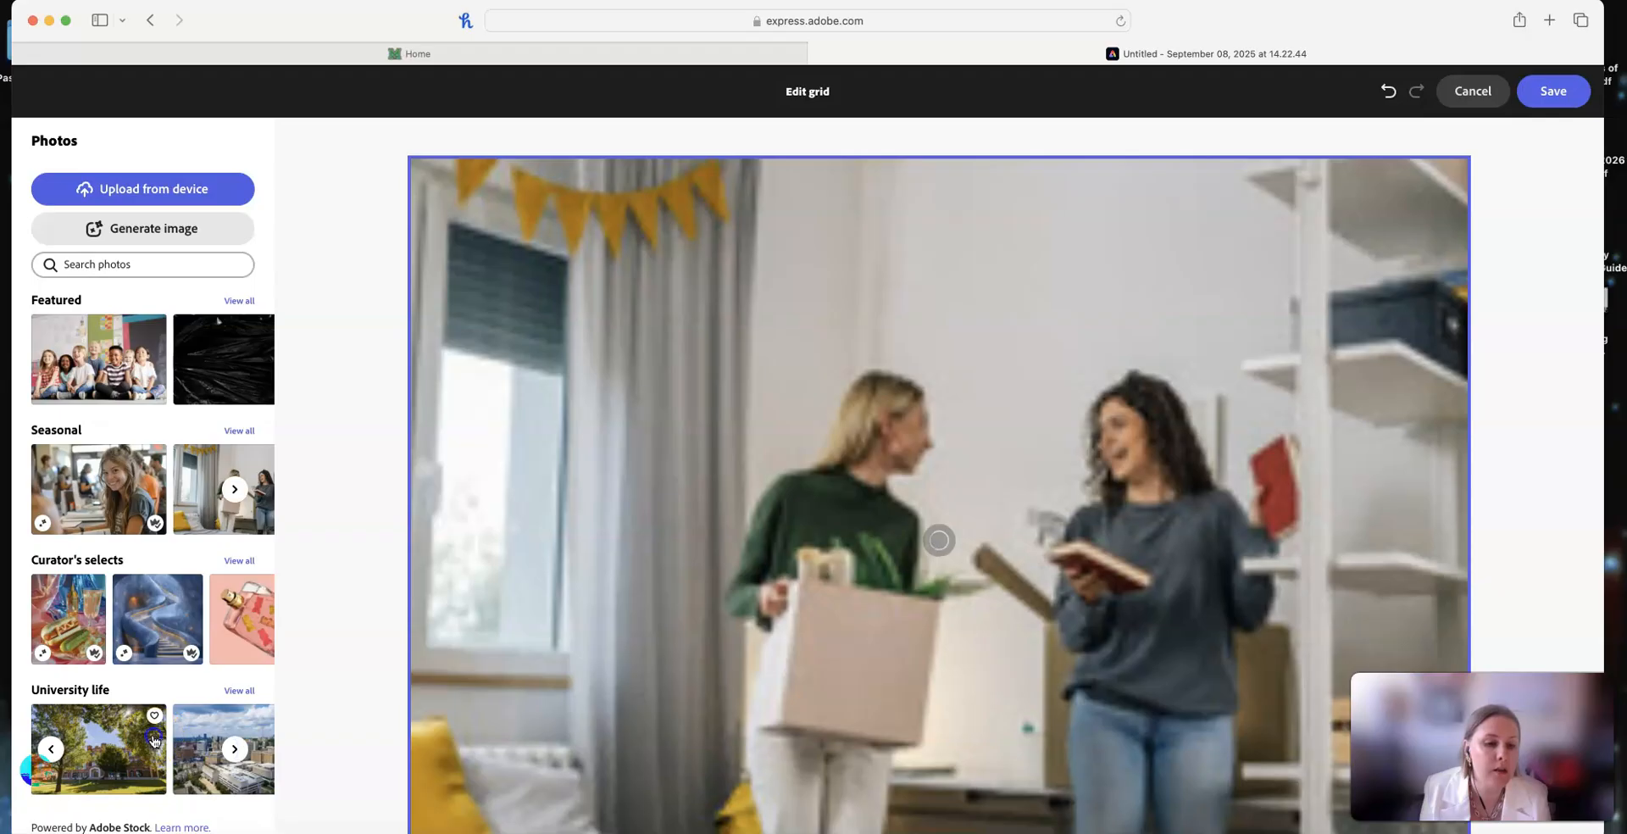
click(154, 735)
click(1571, 95)
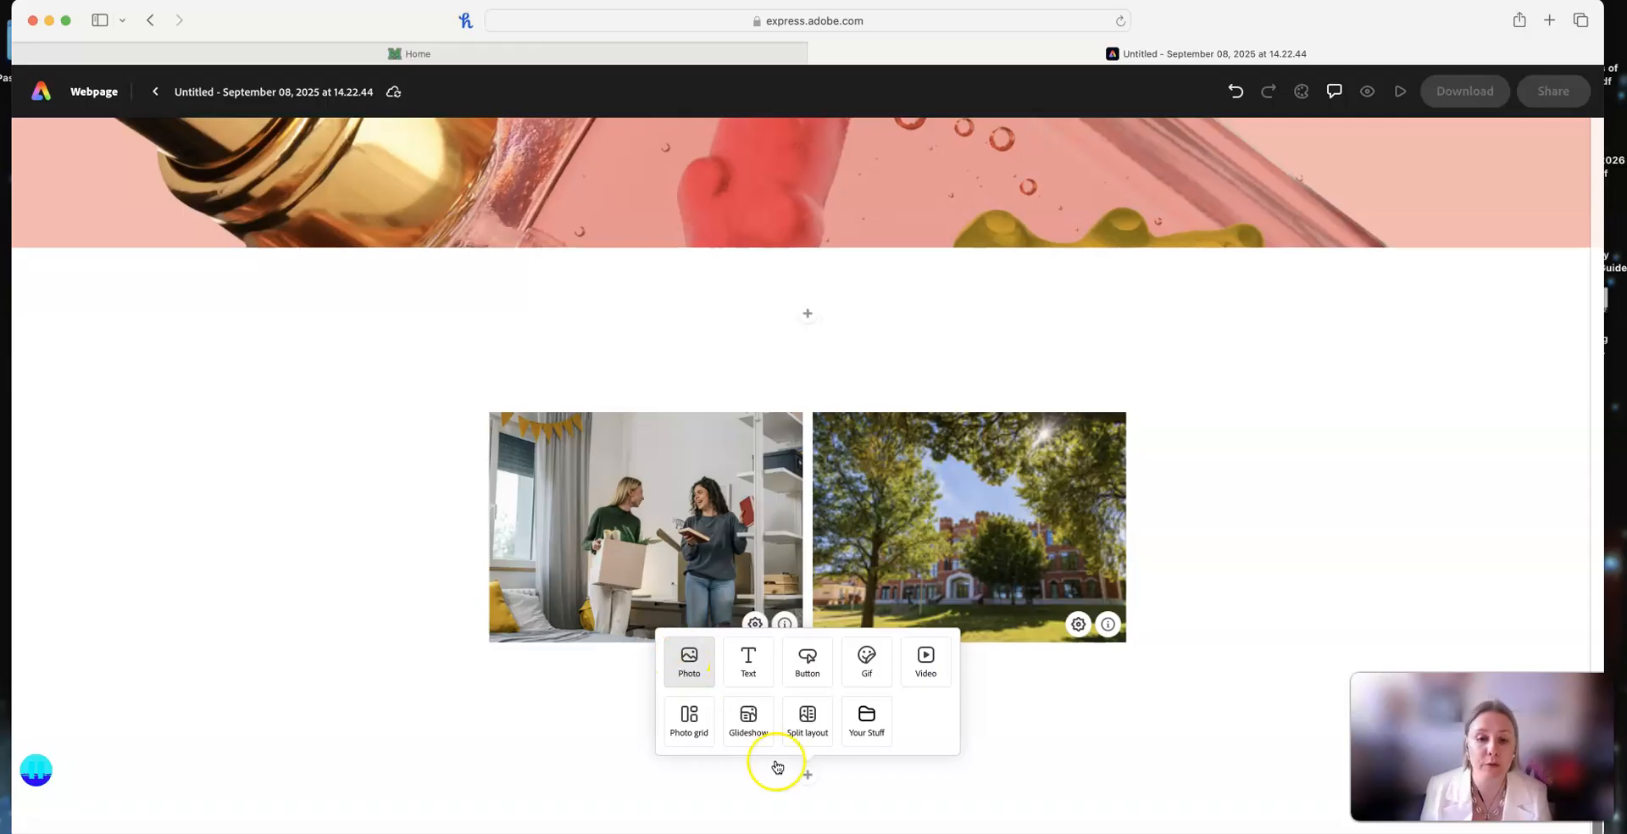
click(1408, 489)
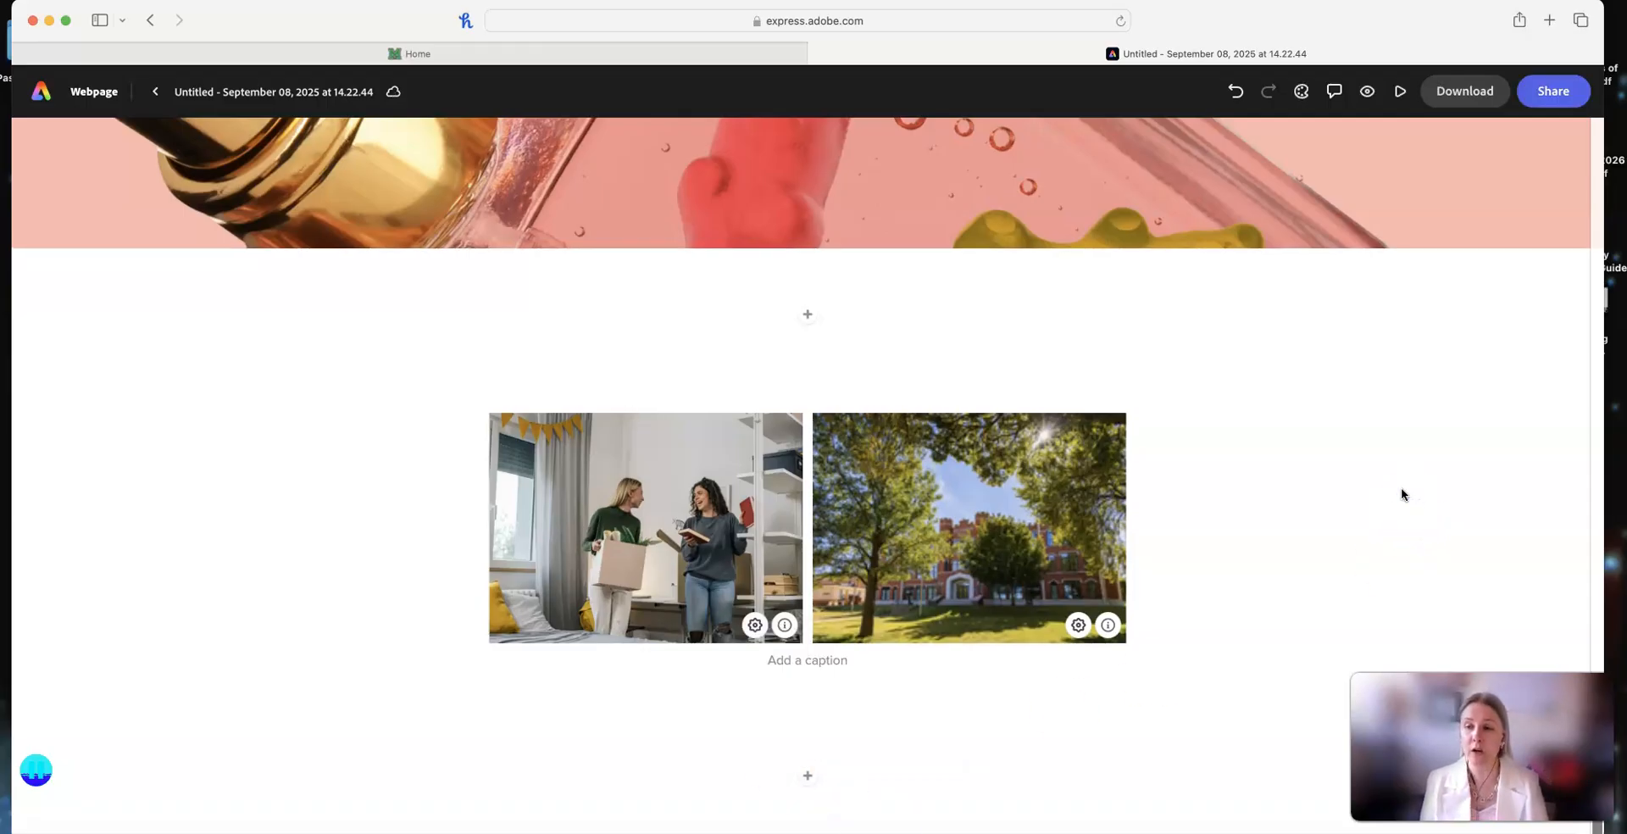
scroll(1402, 490, up, 10)
scroll(1400, 486, up, 5)
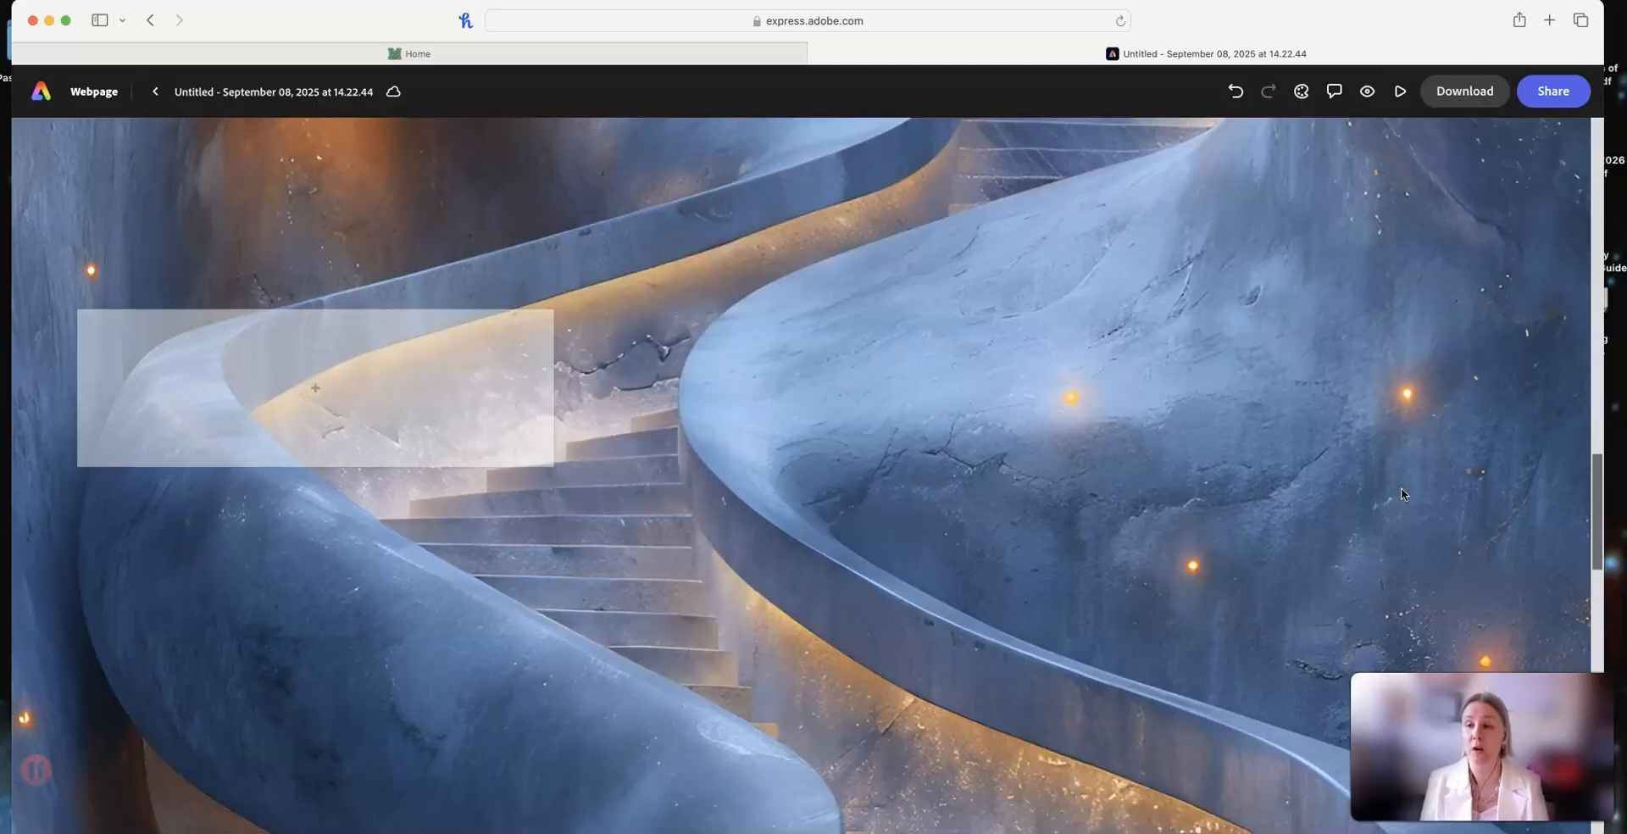
click(1574, 499)
drag(1574, 498, 1606, 138)
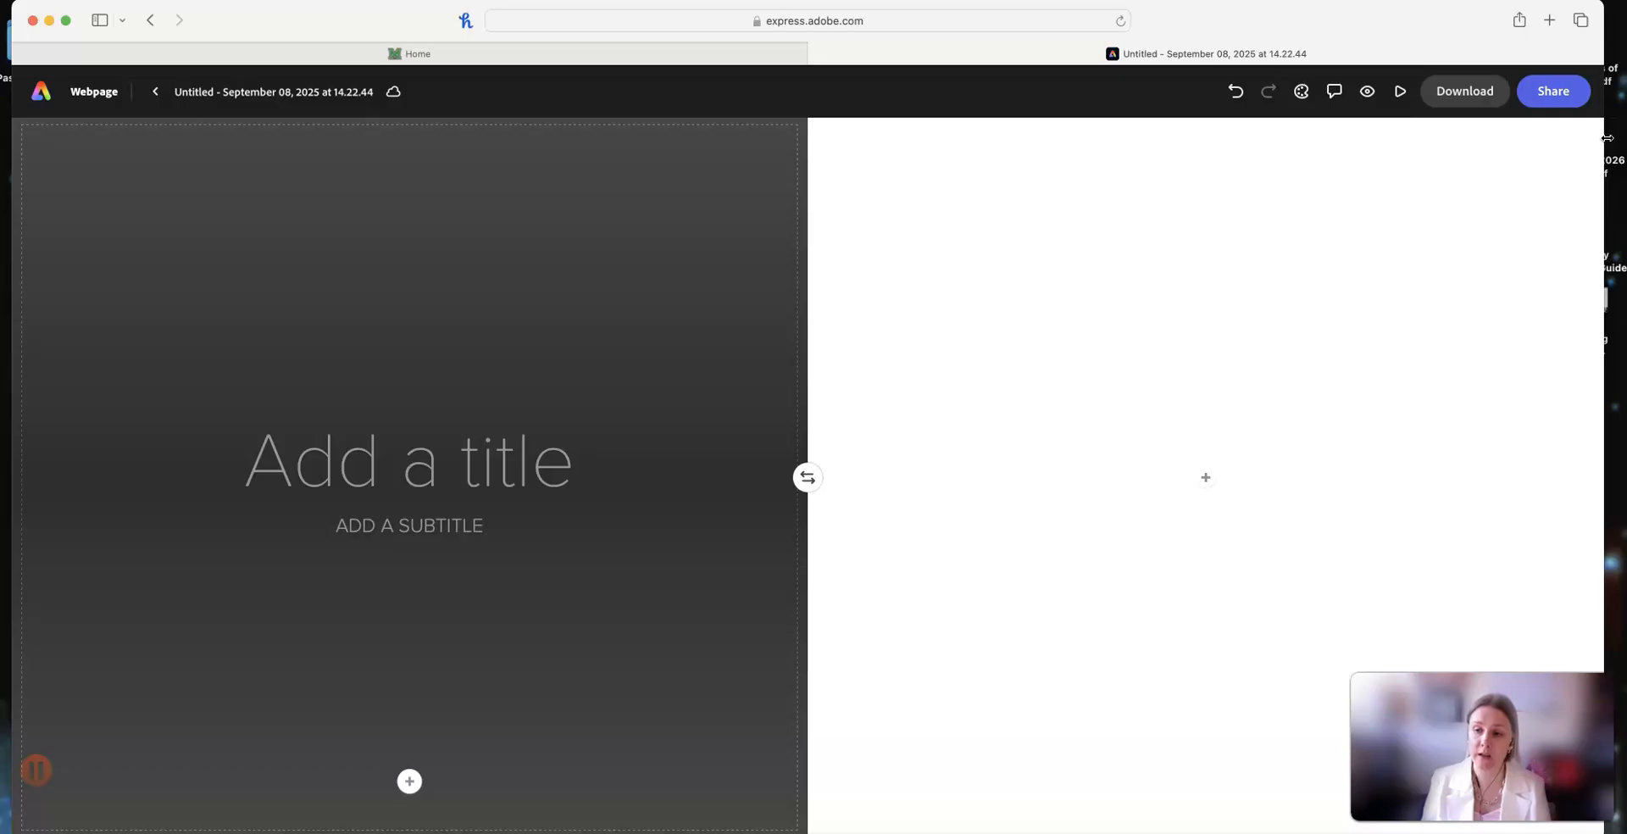
click(1361, 361)
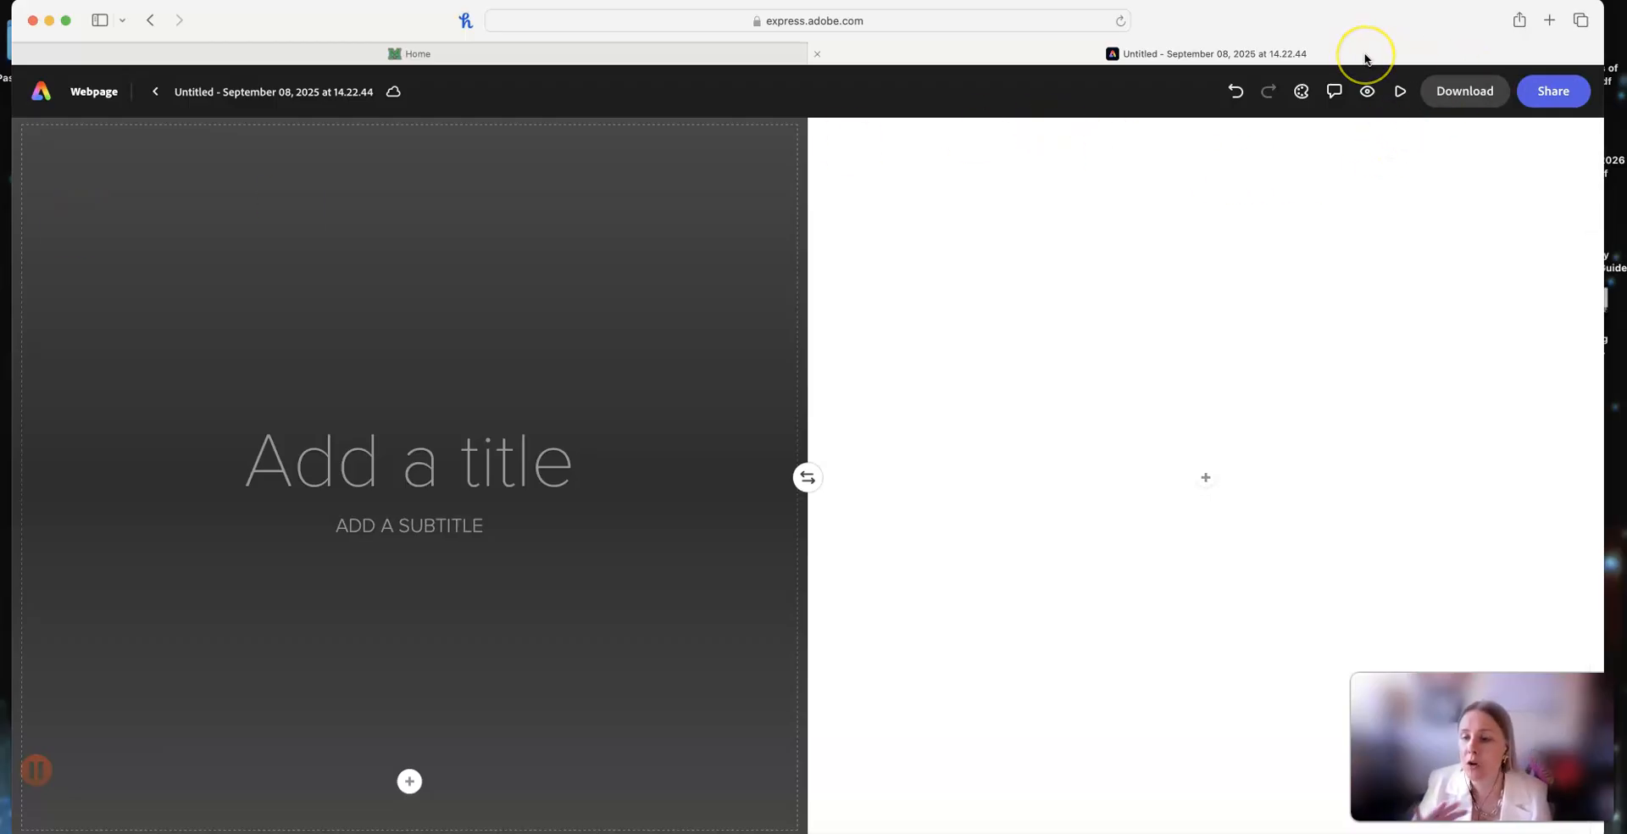
Step: Open the options for publishing the webpage to the web and set its title to "PWE Essay"
click(1569, 98)
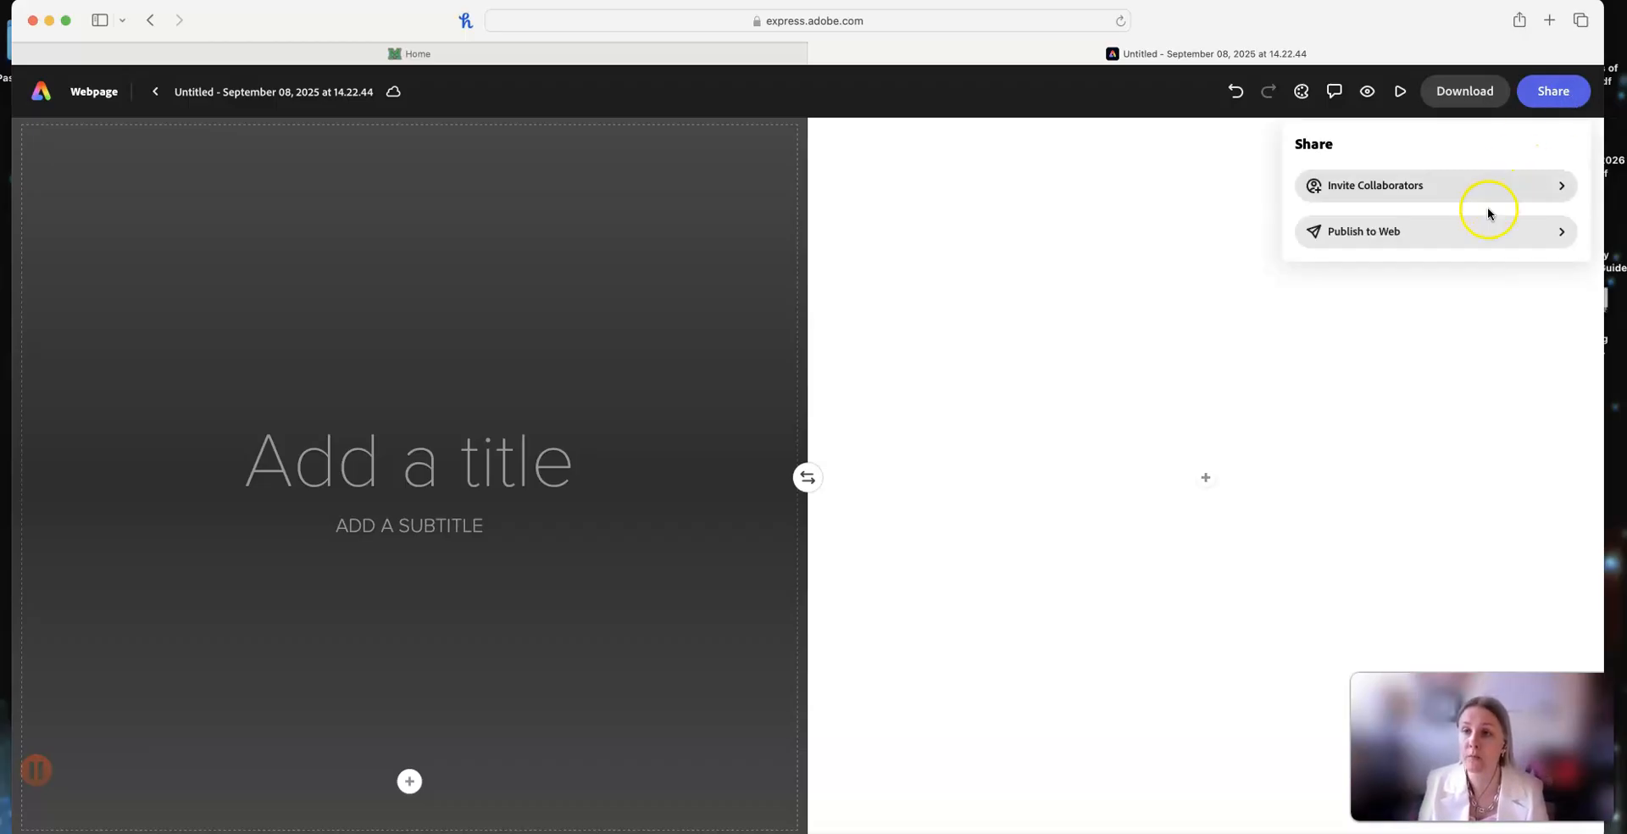
click(1463, 231)
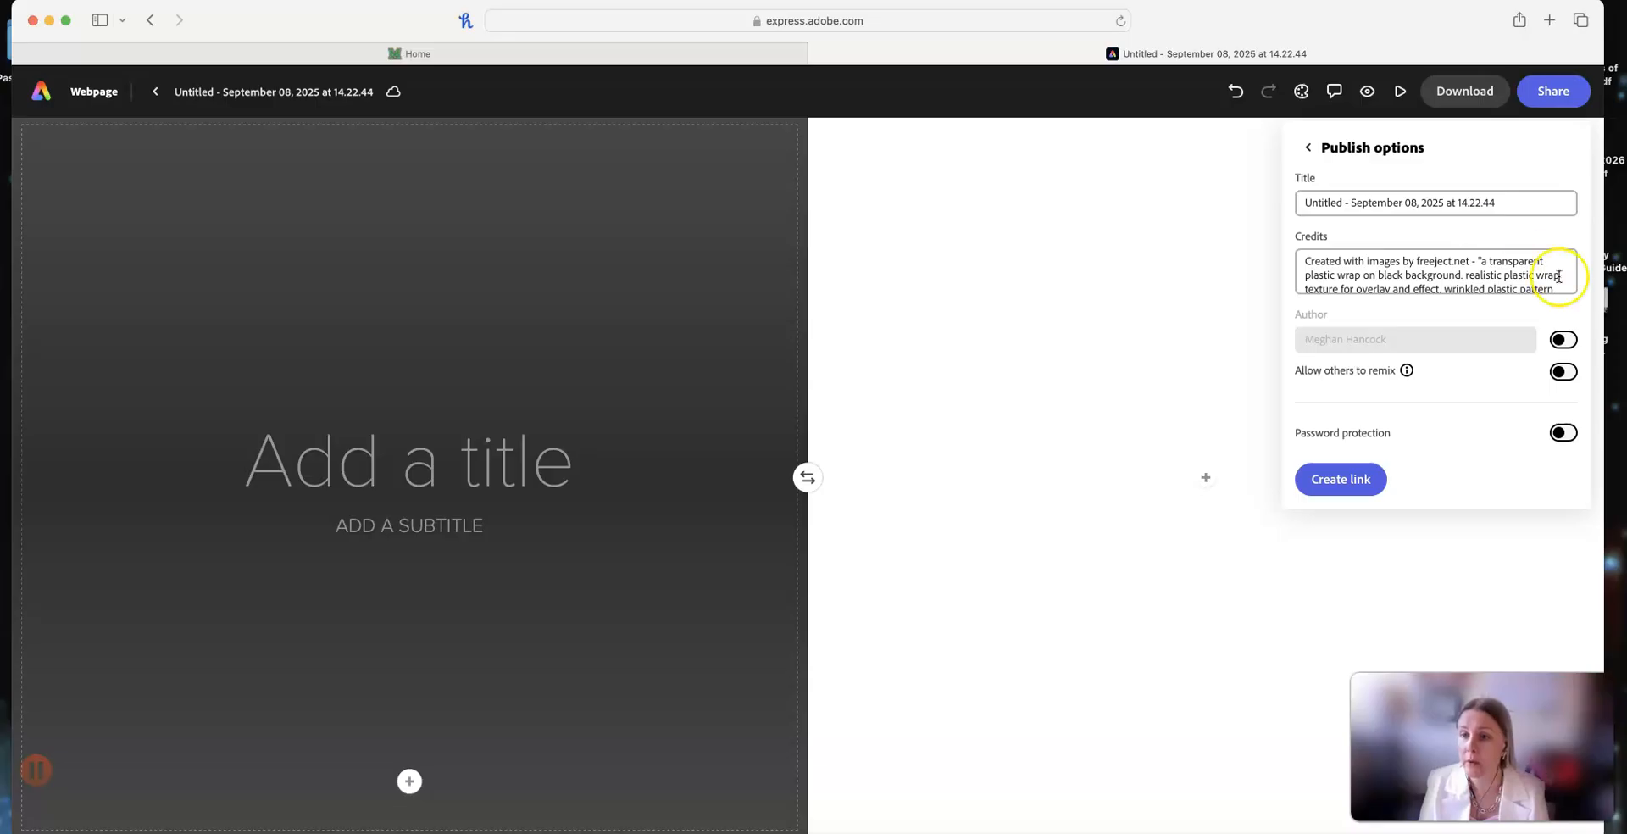
scroll(1558, 275, down, 5)
scroll(1563, 271, up, 5)
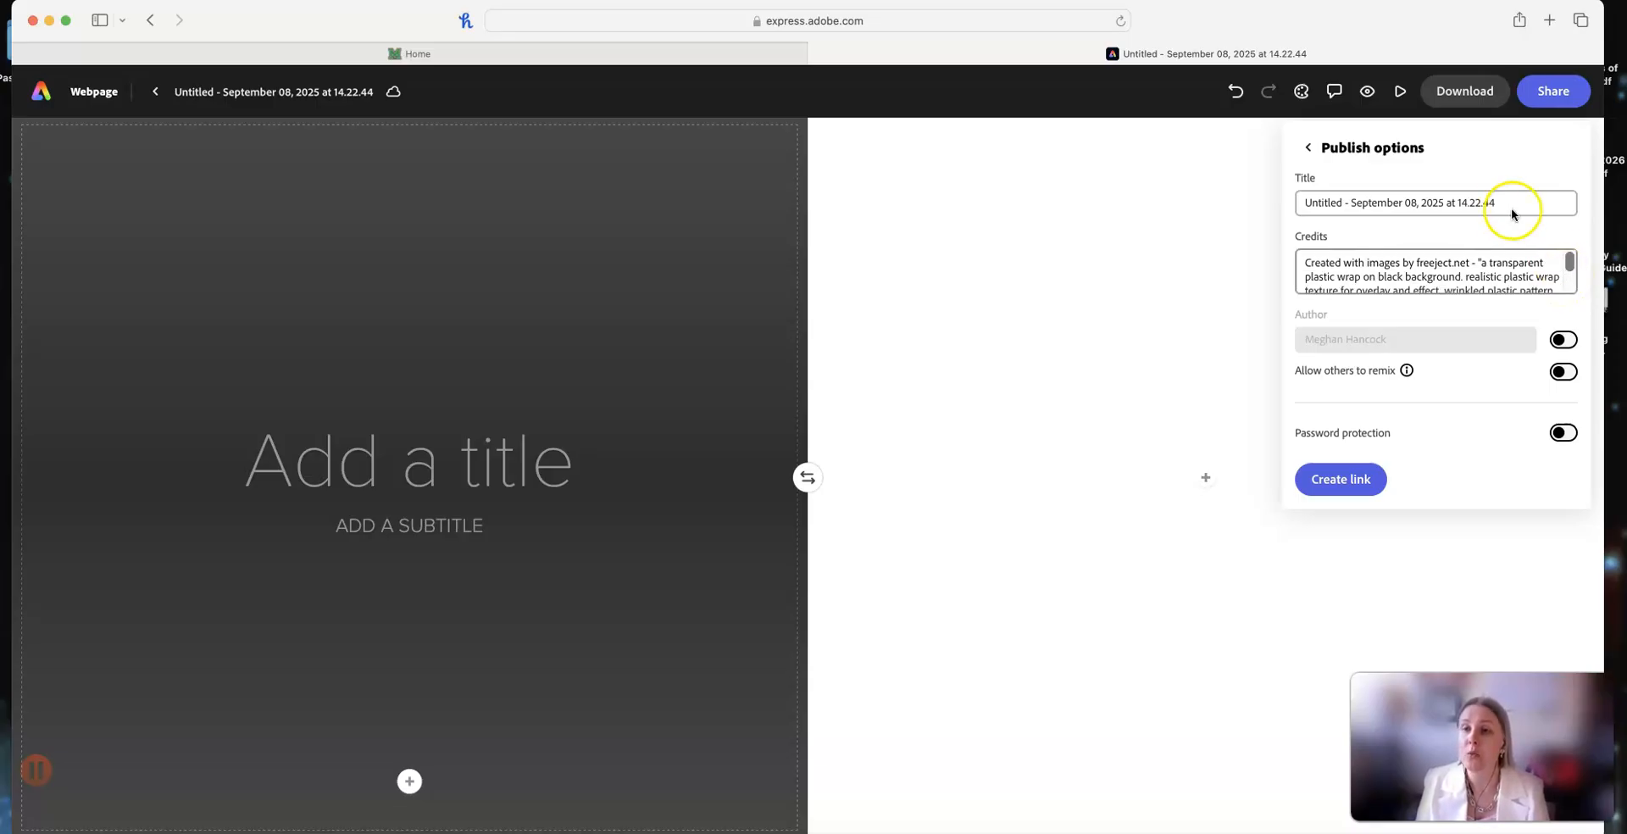
click(1513, 202)
click(1512, 200)
drag(1518, 201, 1278, 200)
drag(1512, 201, 1314, 200)
key(BackSpace)
text(PVE Essay)
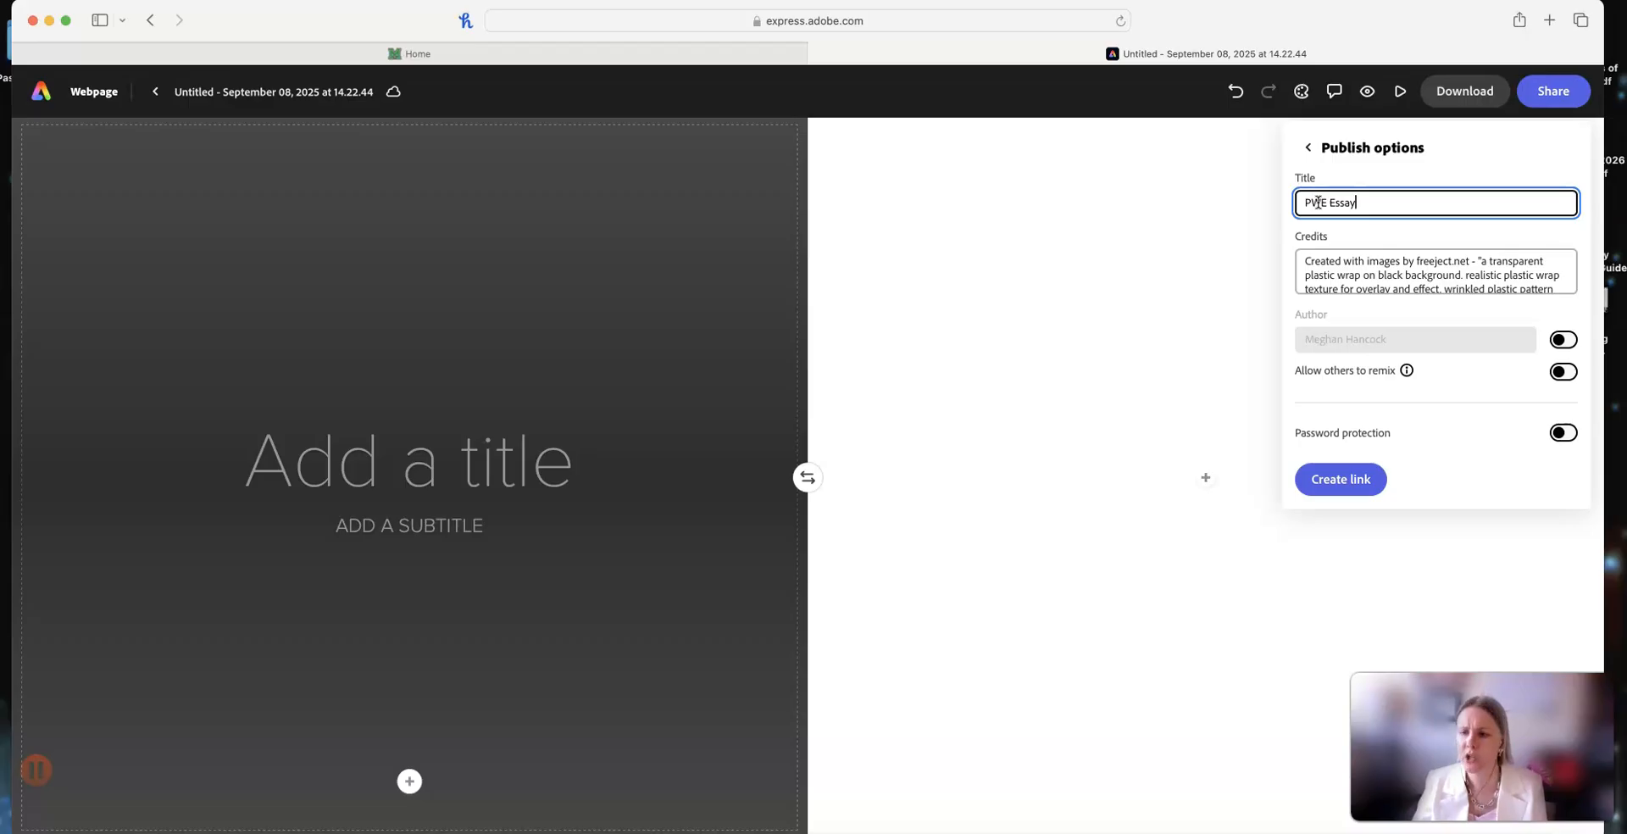
Step: Turn on the author credit in the webpage's publish options
click(1571, 340)
click(1565, 372)
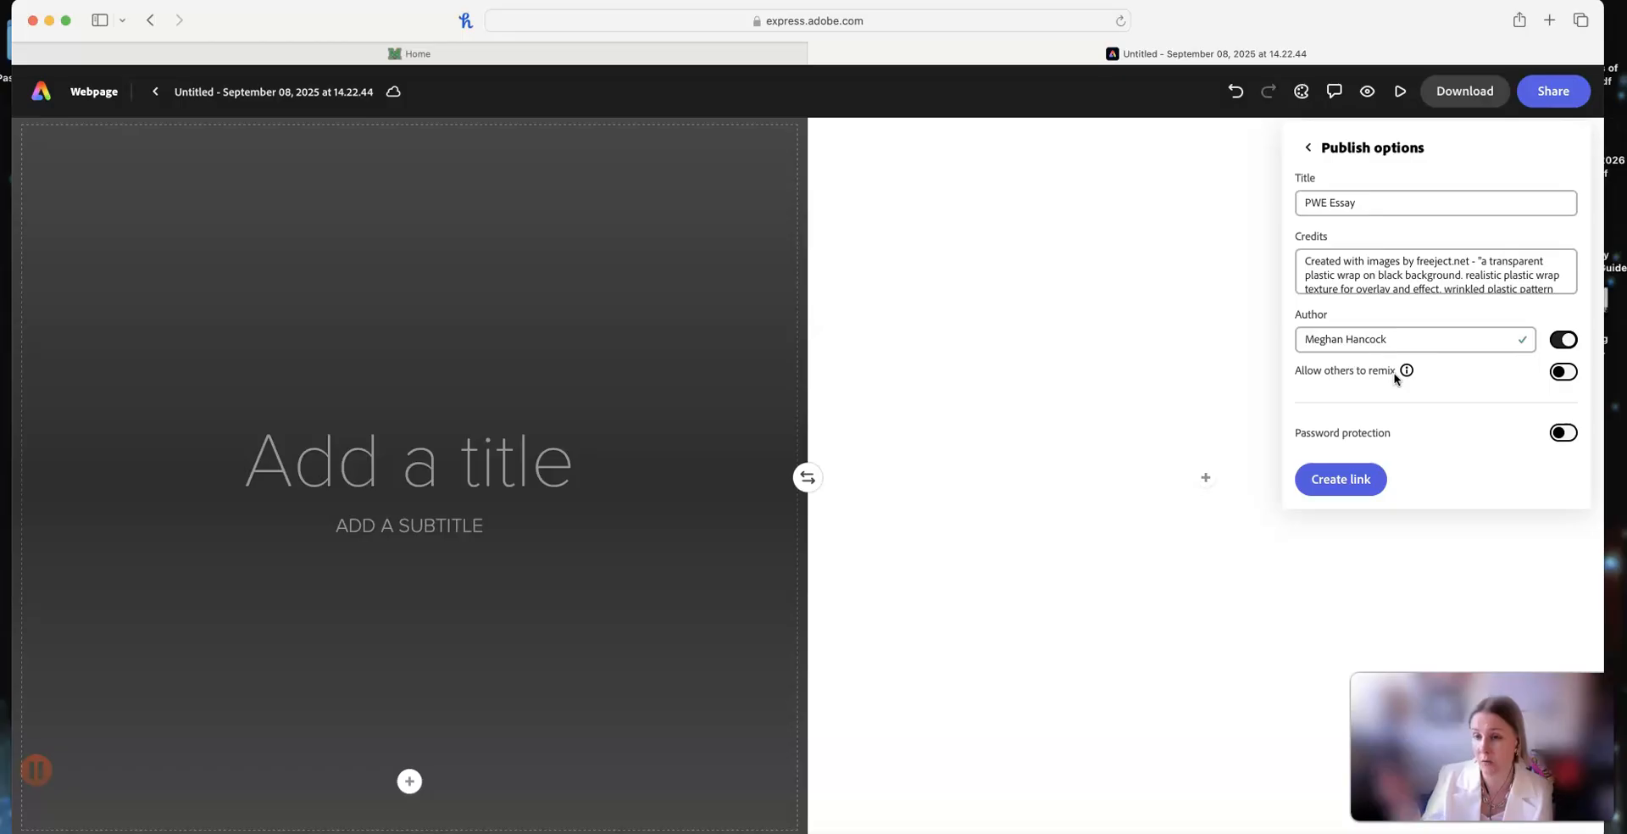
click(1564, 433)
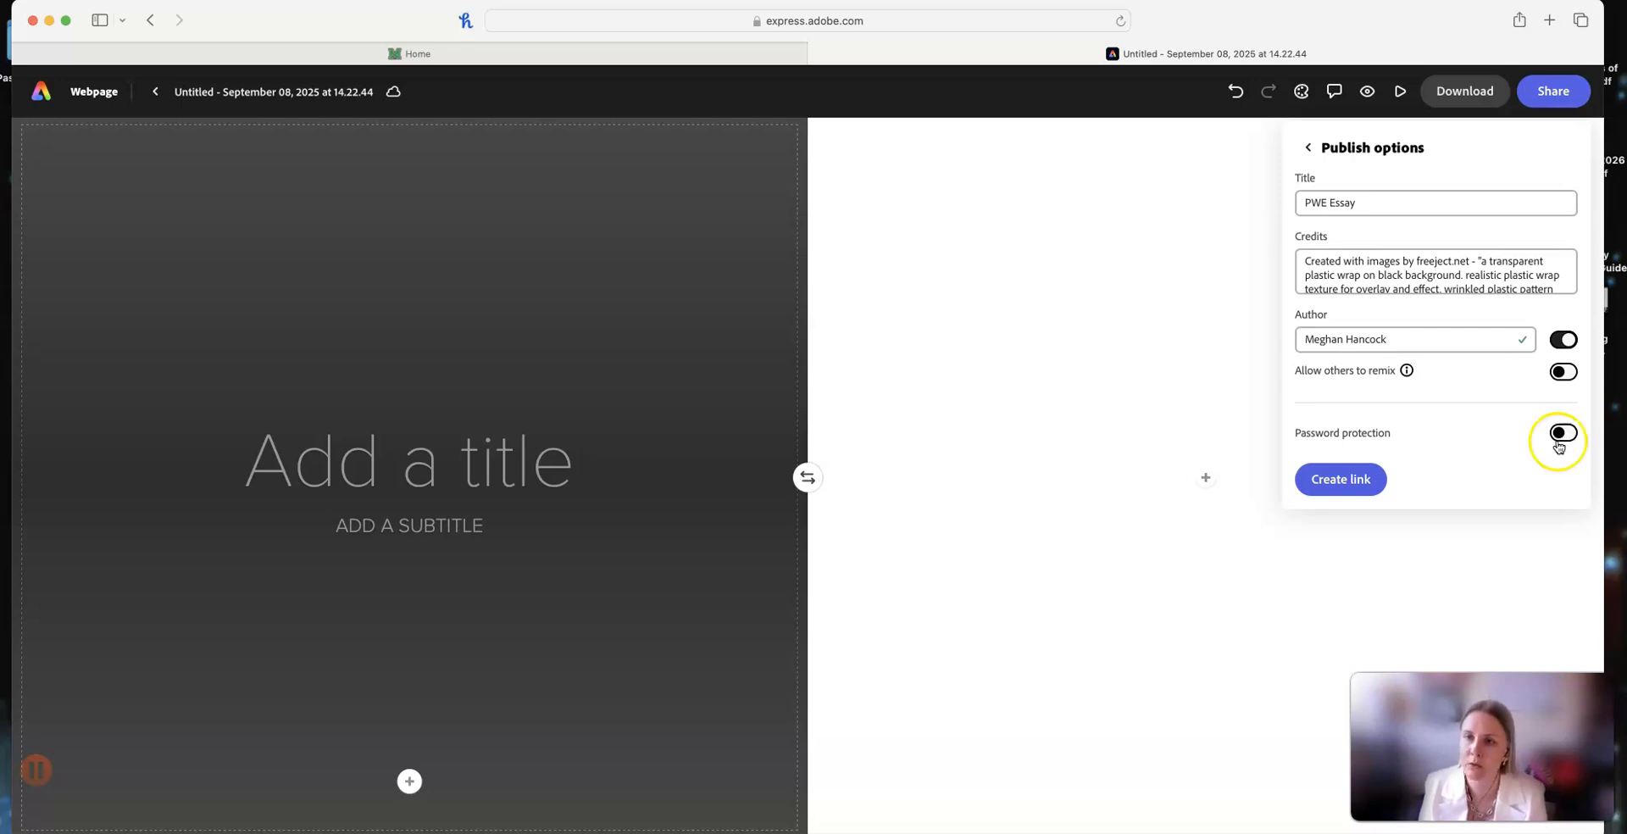
Step: Create the webpage's published link and copy it
click(1369, 484)
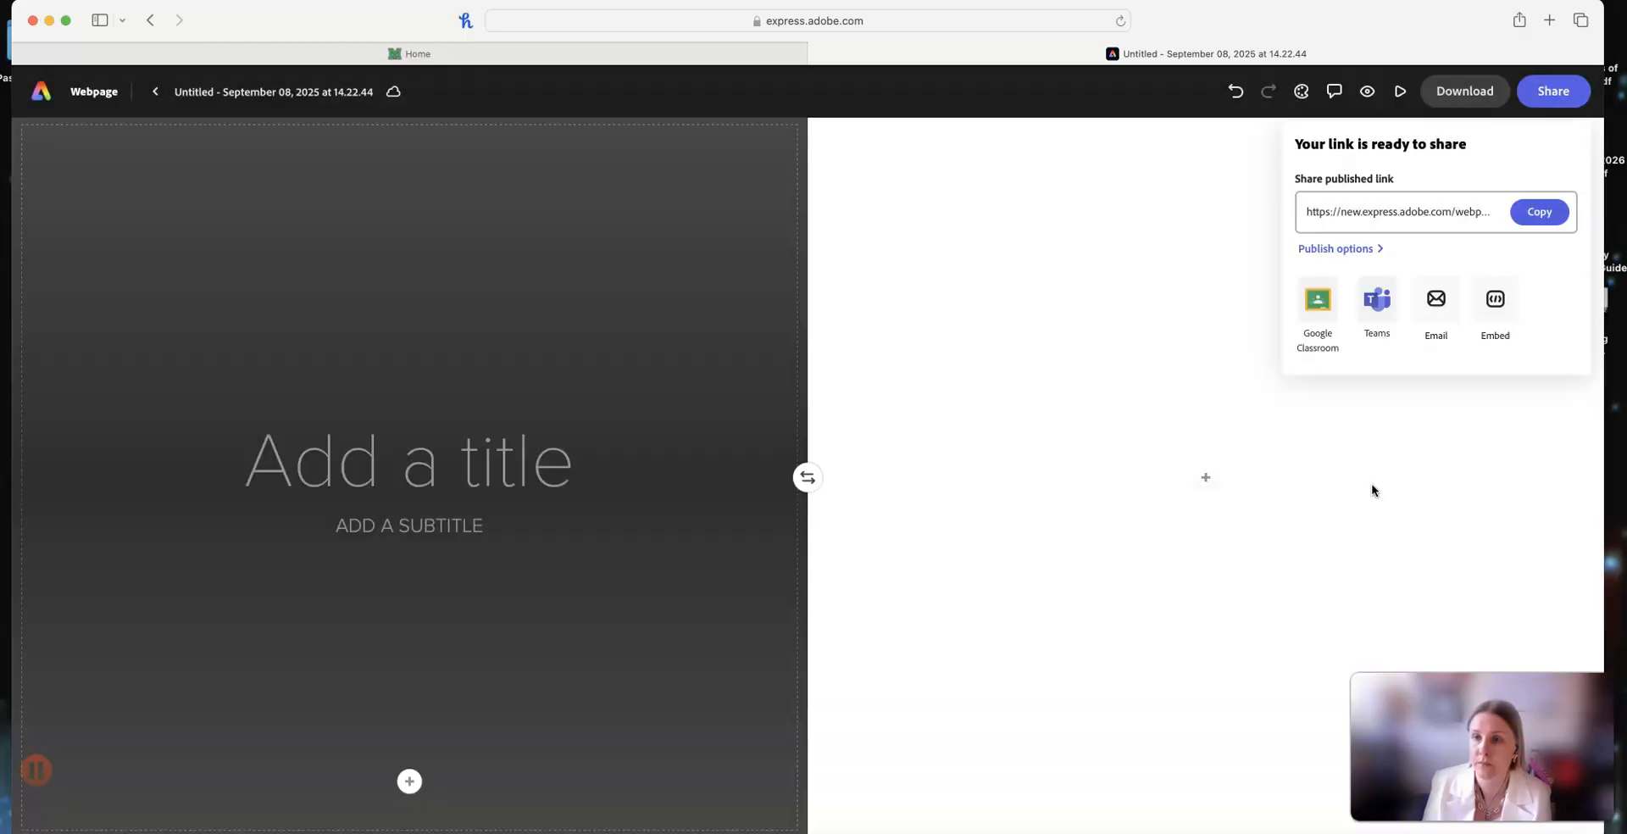
click(1536, 217)
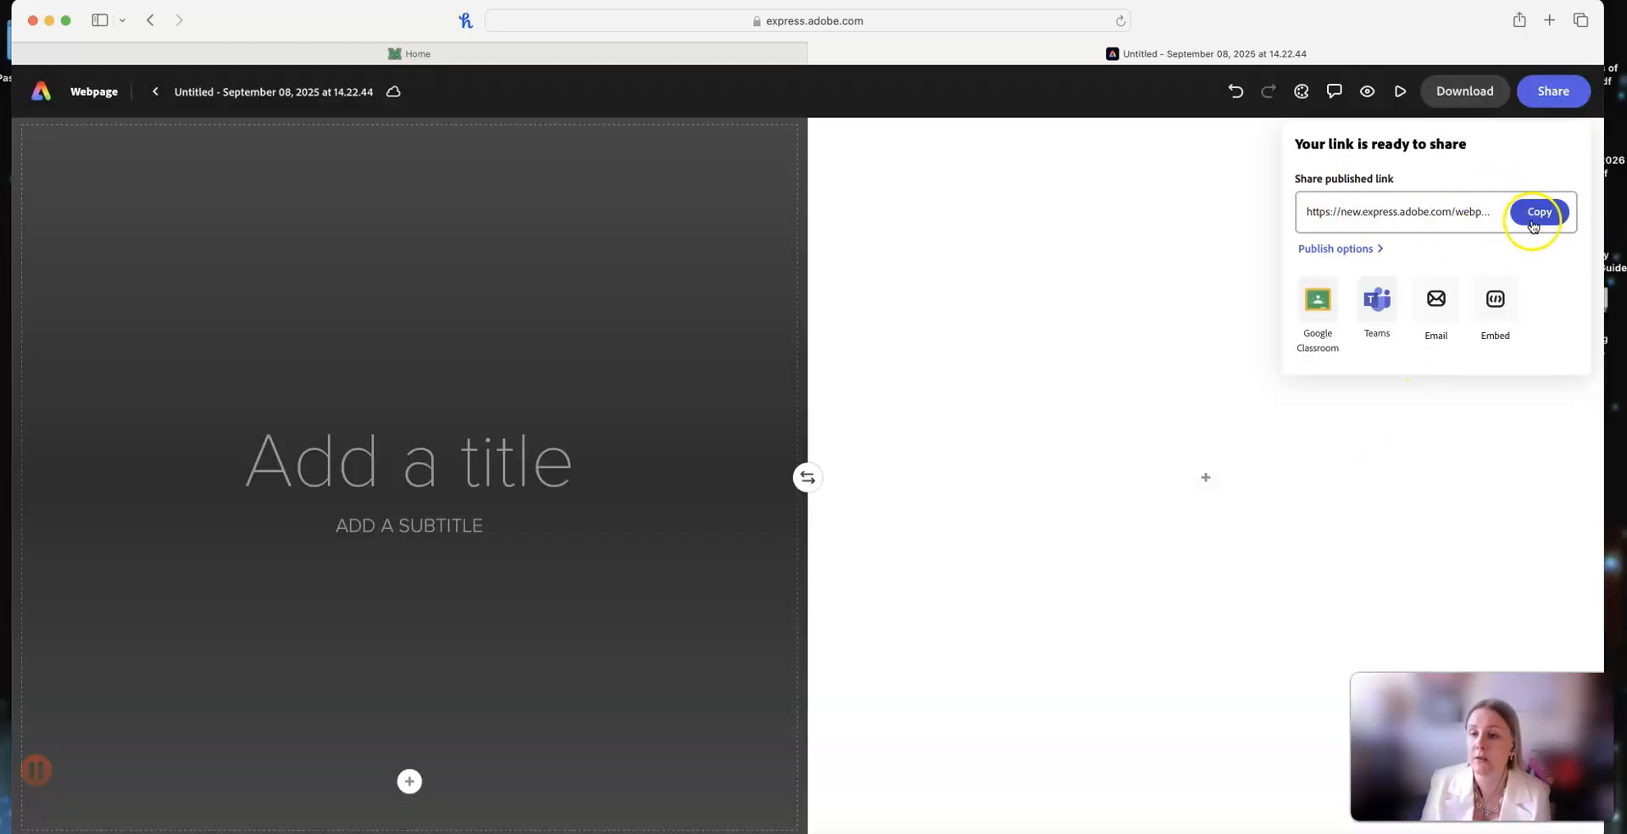